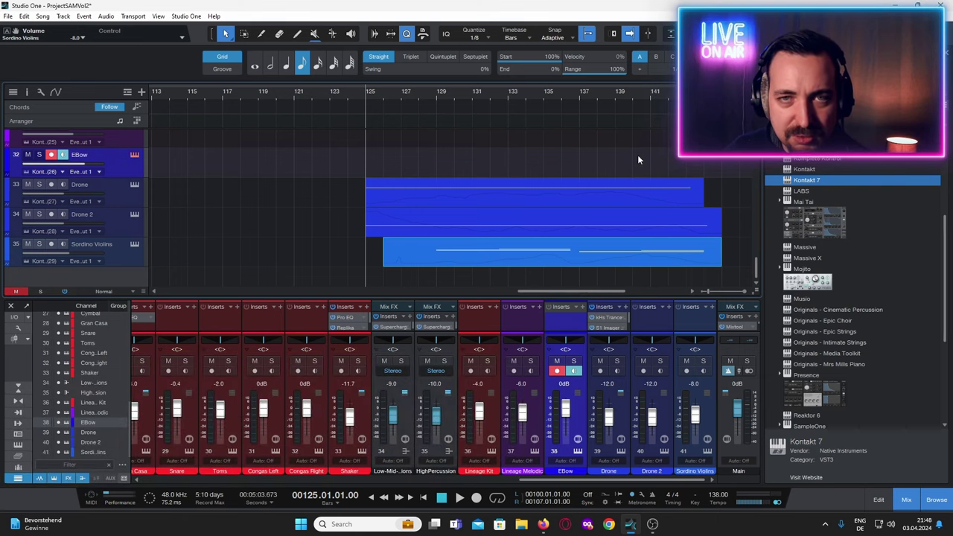
- Check the EBow track's instrument patch and rename the track "Dystopian Bow"
key("F11")
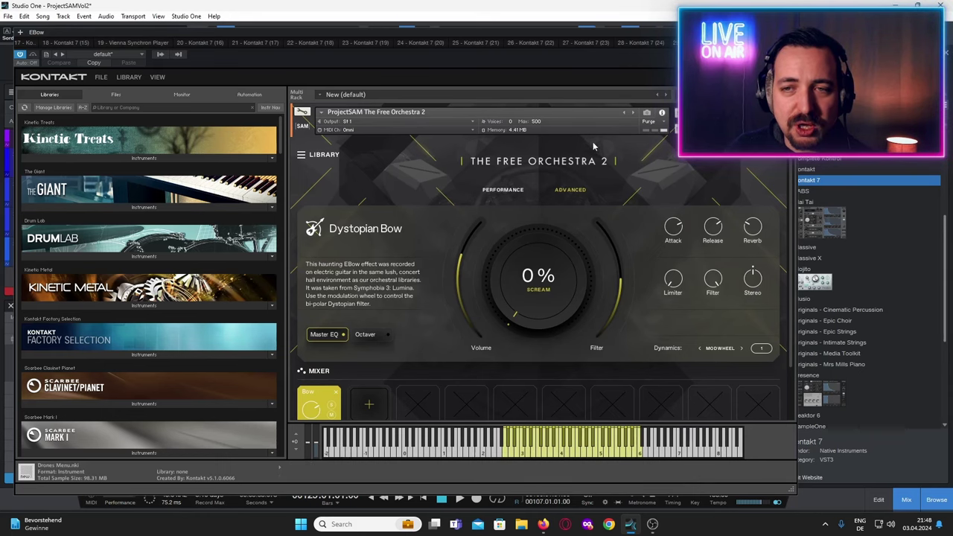
key("F11")
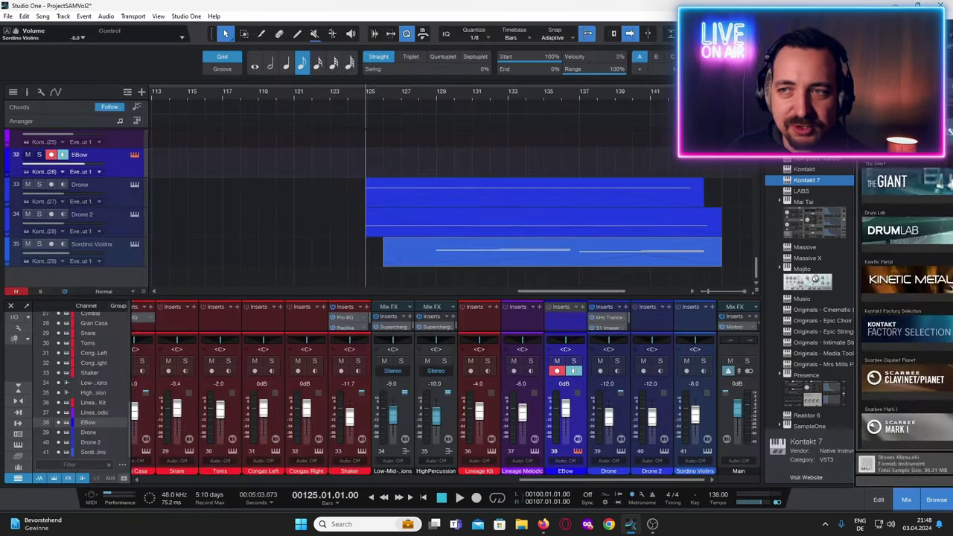
double_click(78, 155)
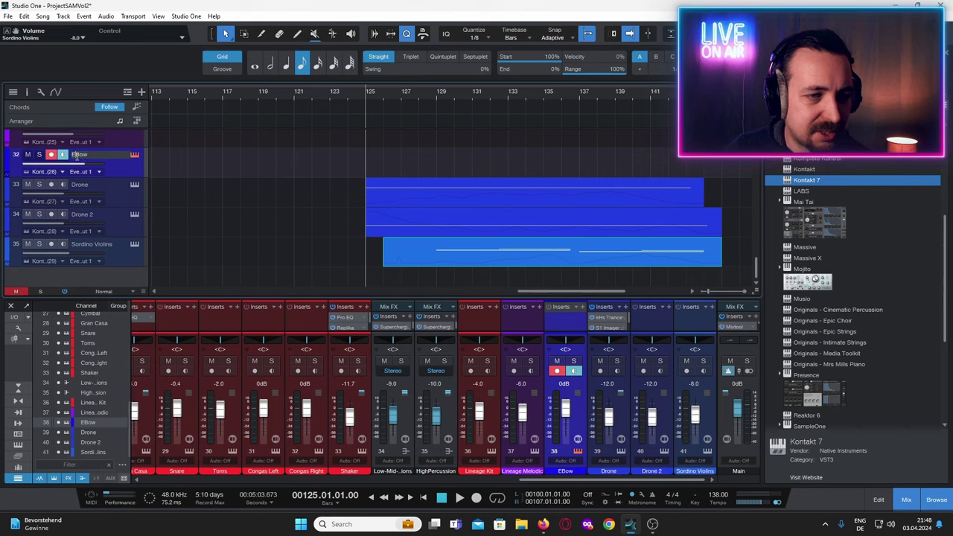
type("Dyst")
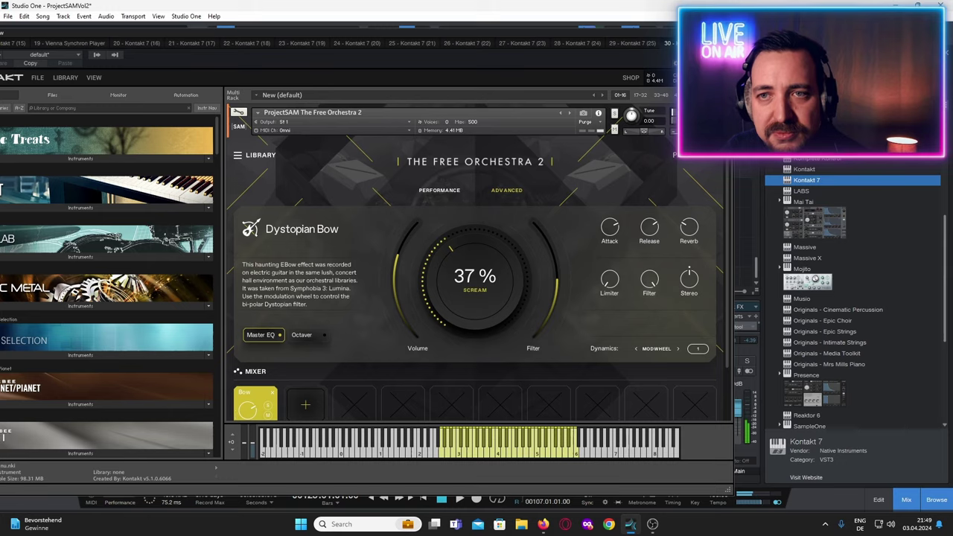
key("Escape")
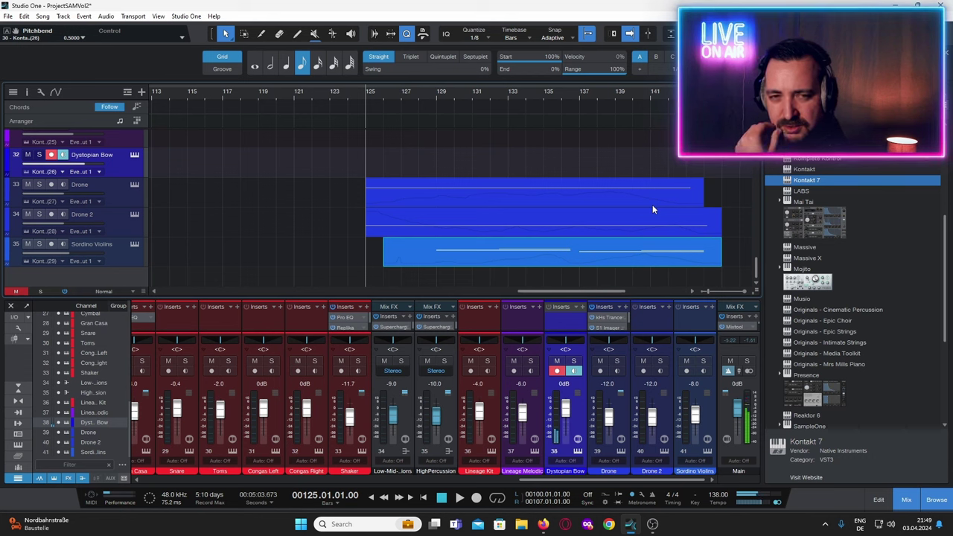
- Record a part on the Dystopian Bow instrument track from bar 125 and bounce it to audio
left_click(476, 498)
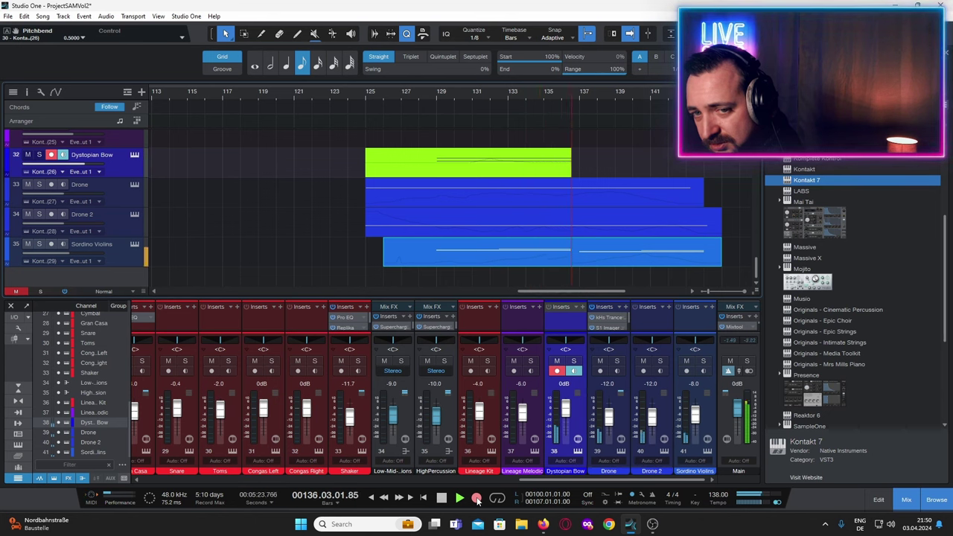
key("space")
right_click(500, 157)
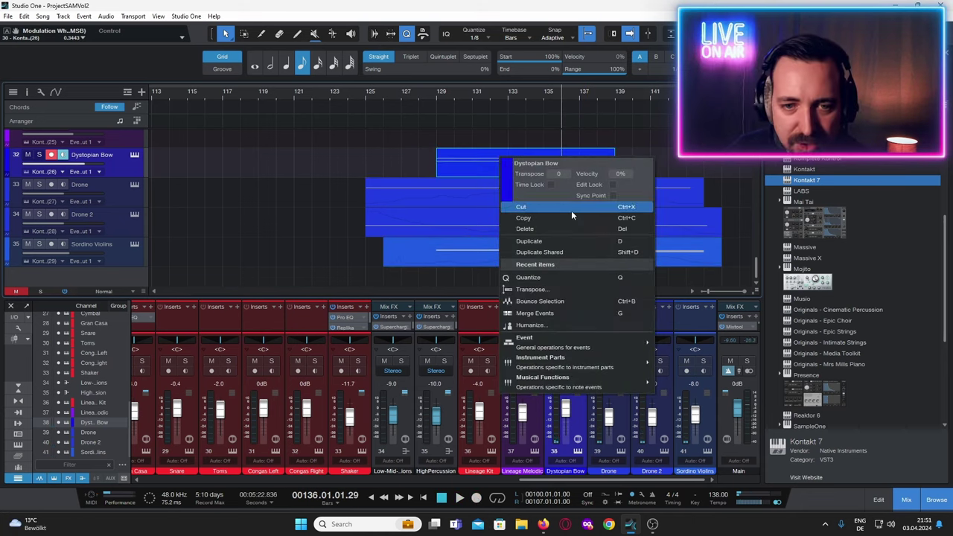
left_click(569, 303)
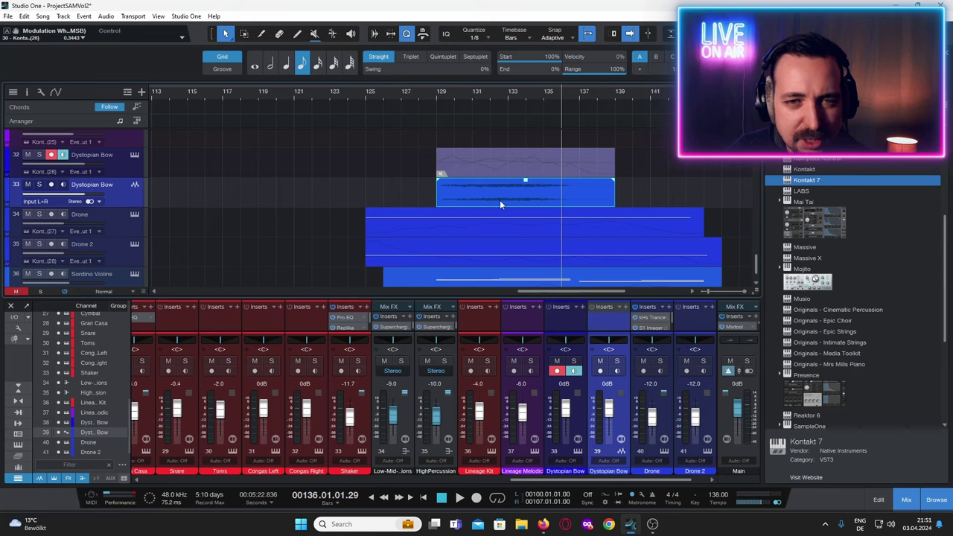
- Set the bounced Dystopian Bow audio clip's speedup to 2 and play it back from just before bar 129
right_click(538, 193)
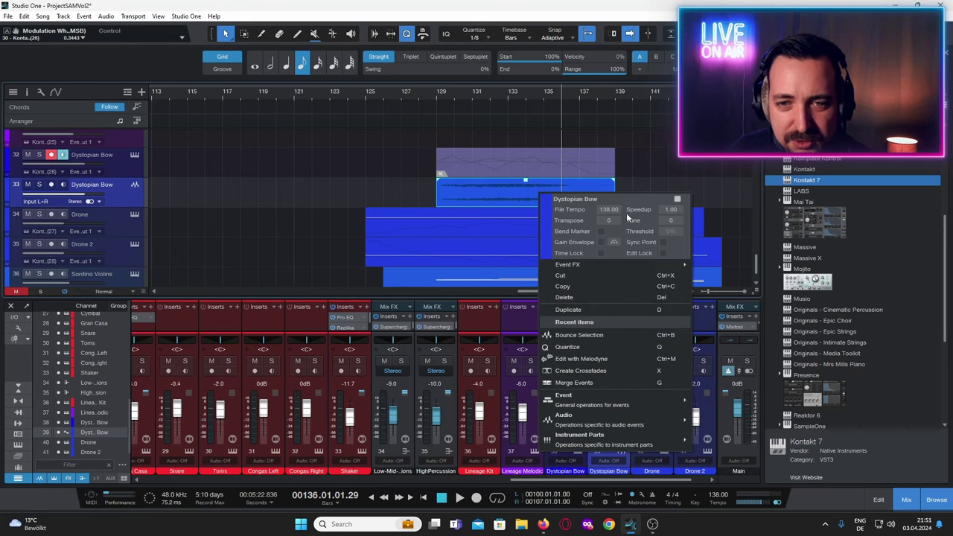
left_click(671, 211)
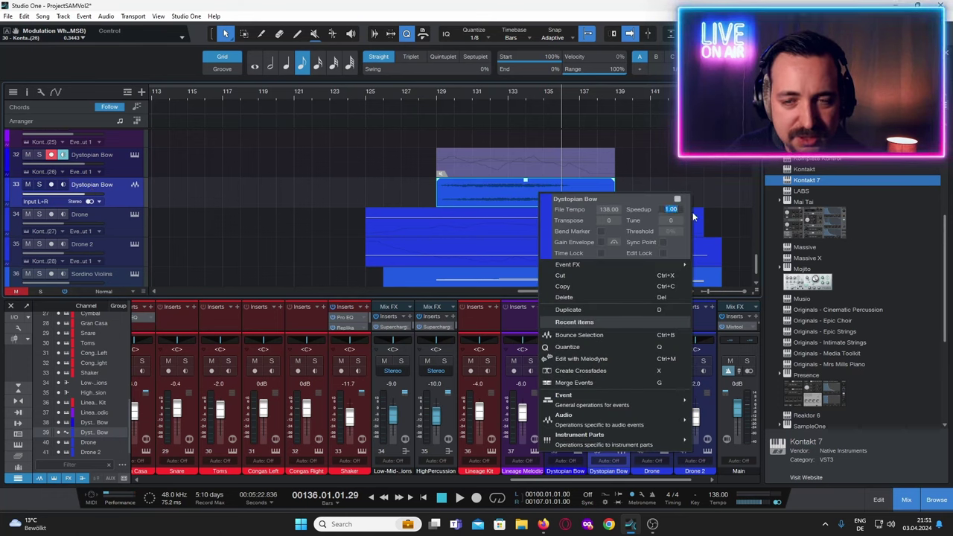
type("2")
key("Return")
left_click(432, 92)
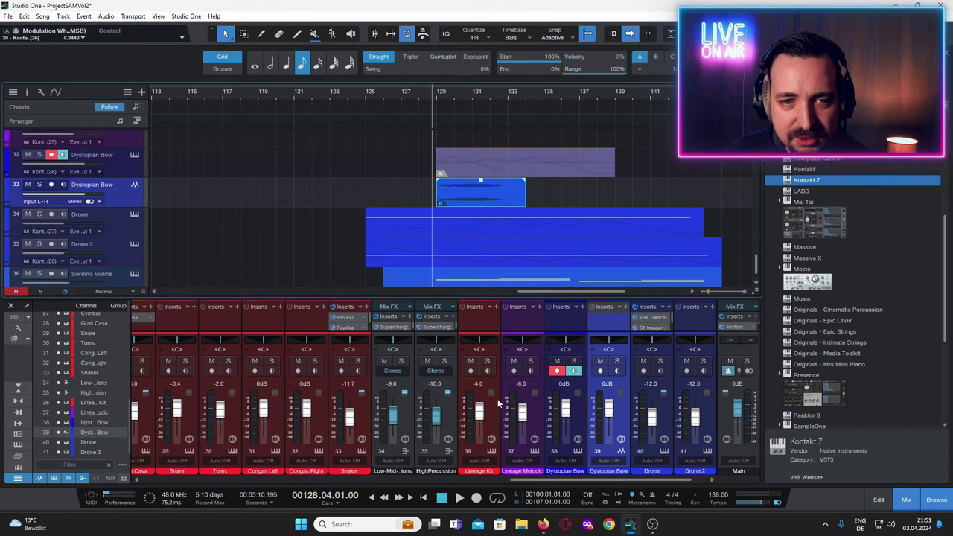
left_click(460, 499)
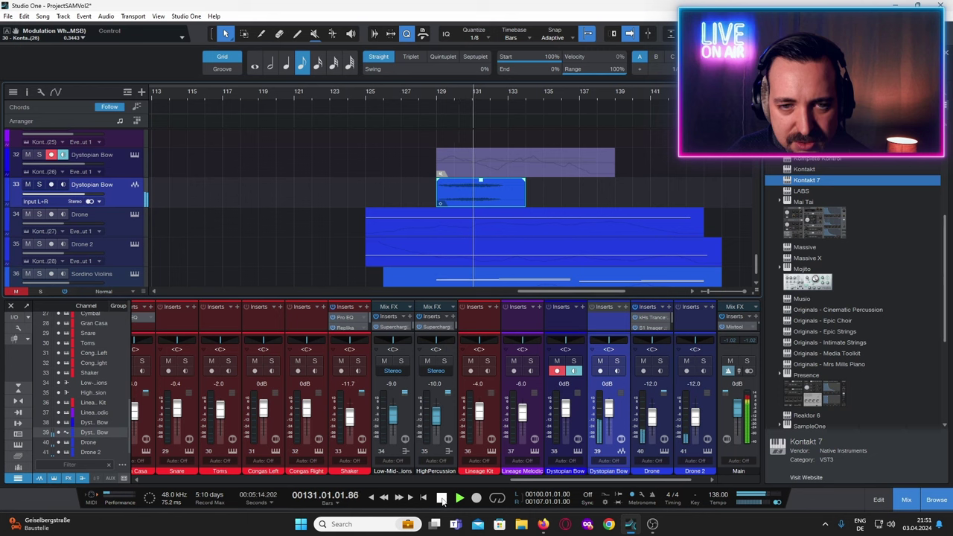
left_click(442, 498)
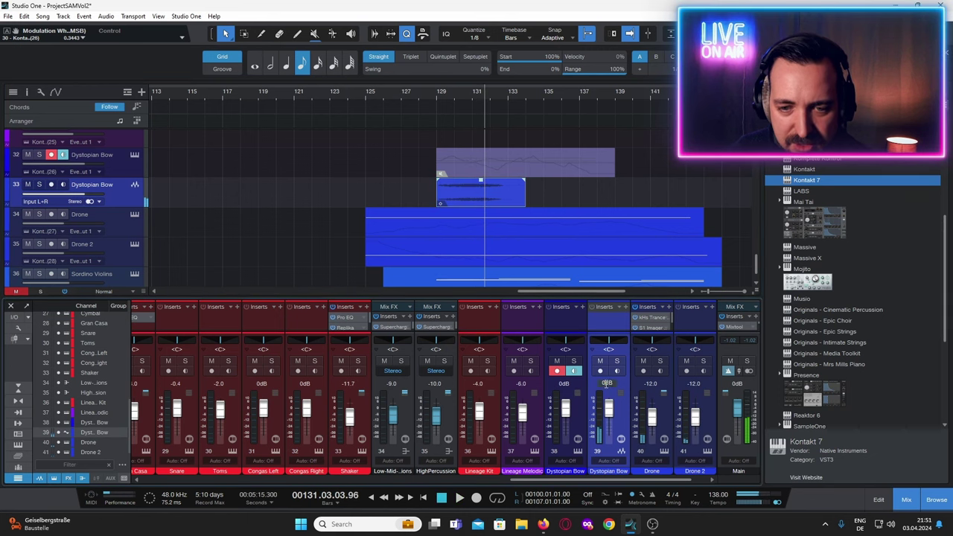
- Set the Dystopian Bow audio channel's volume to -6 dB and save the song
type("-6")
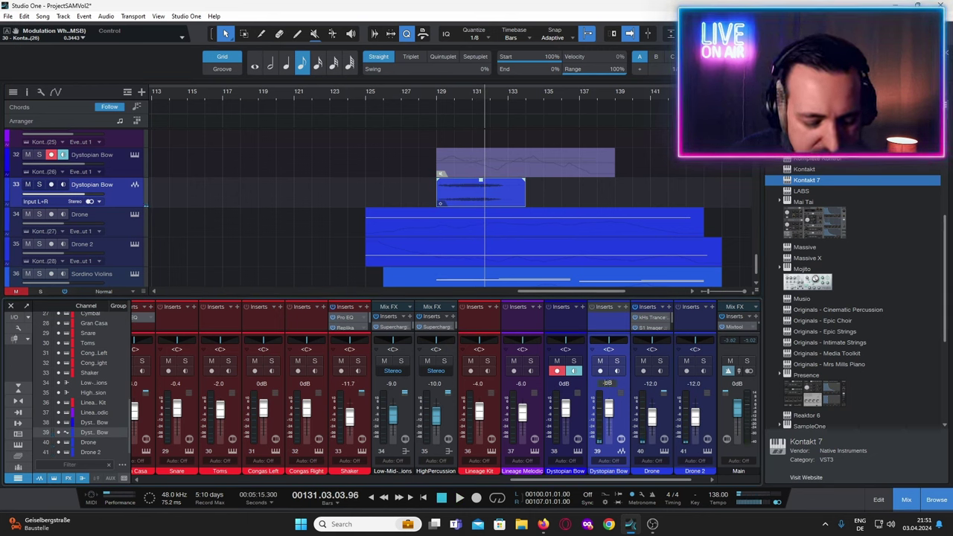
key("Return")
key("ctrl+s")
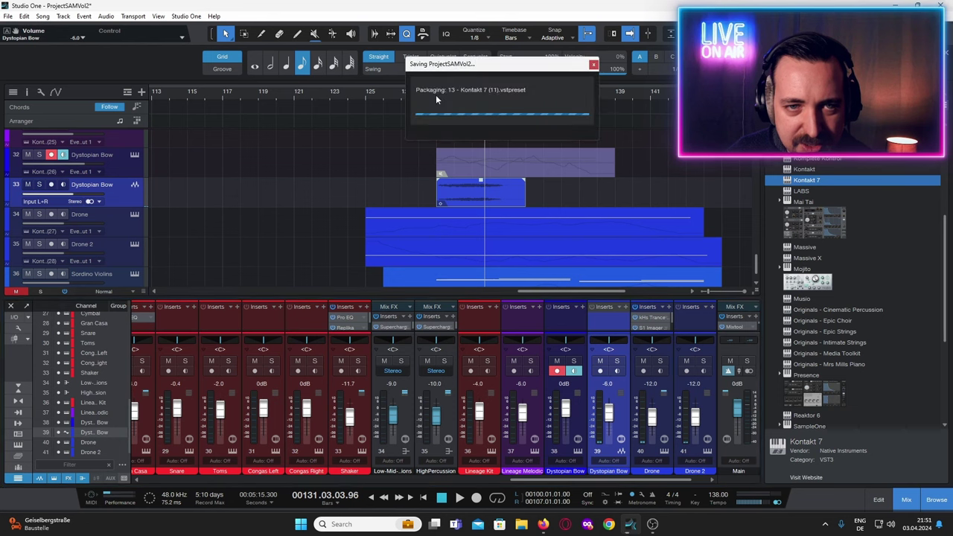
- Play the arrangement from bar 129 to check the sped-up Dystopian Bow clip at its new level
left_click(437, 92)
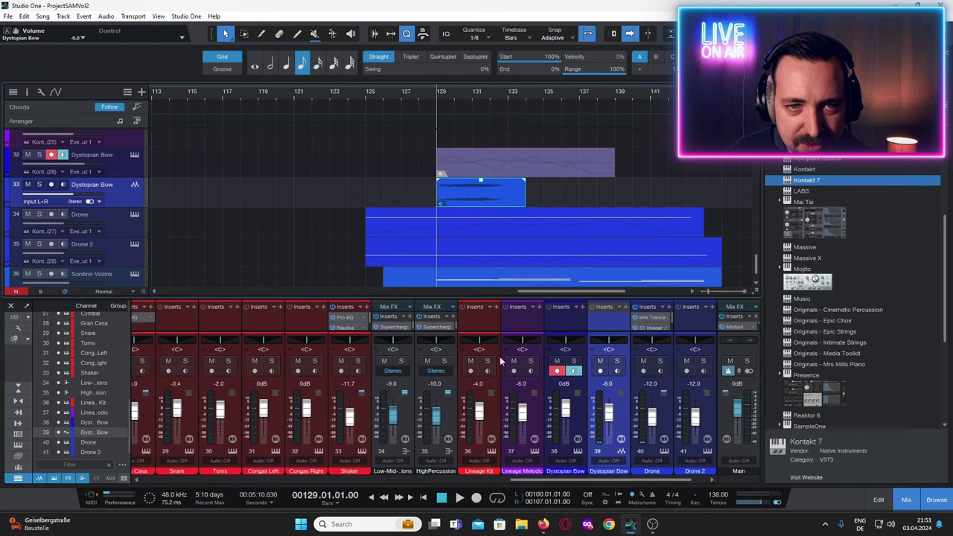
left_click(457, 504)
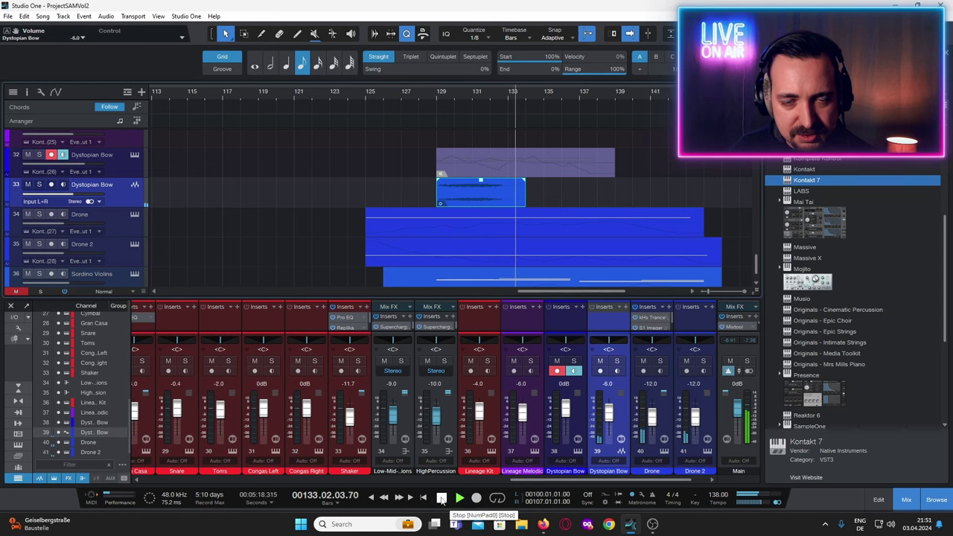
left_click(441, 498)
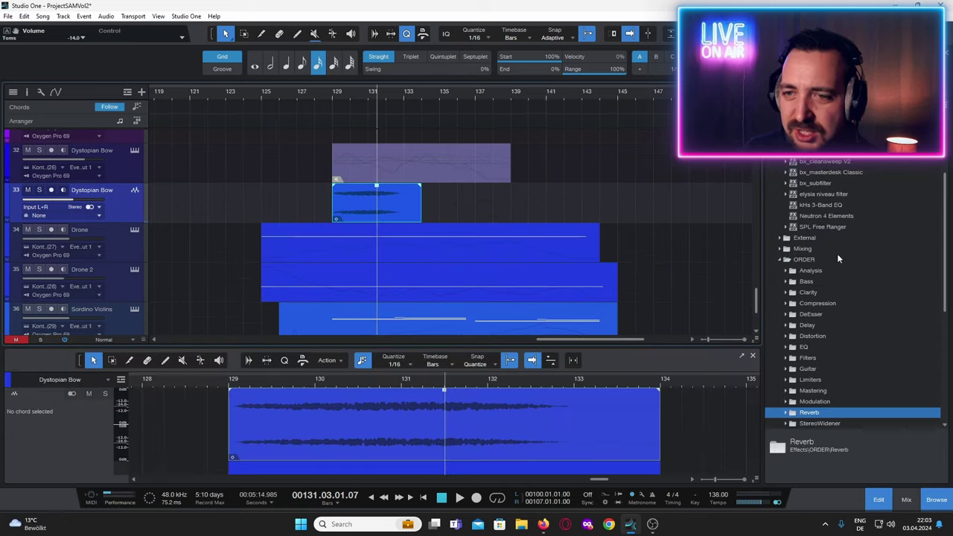
- Add a LABS instrument track directly below the Dystopian Bow audio track
left_click(793, 145)
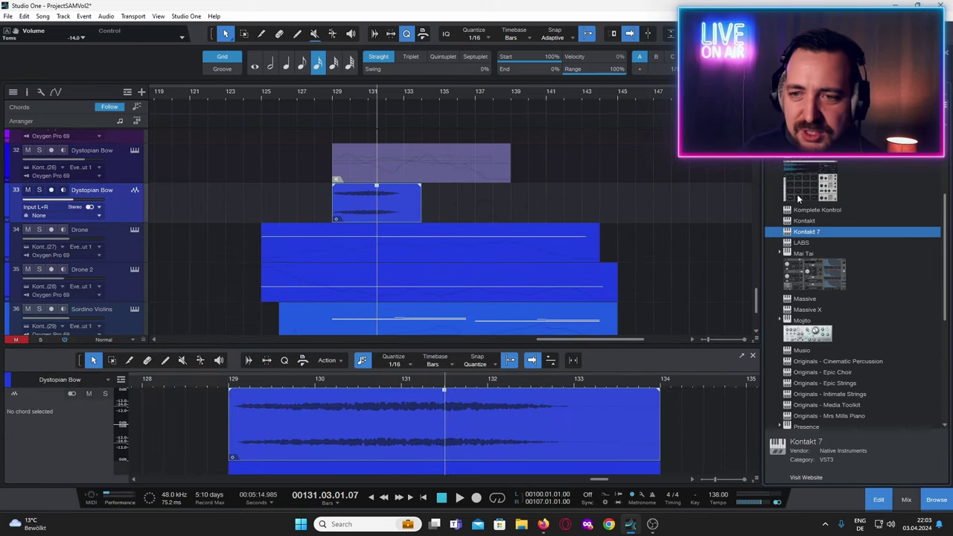
scroll(871, 306, "down", 3)
scroll(825, 287, "down", 3)
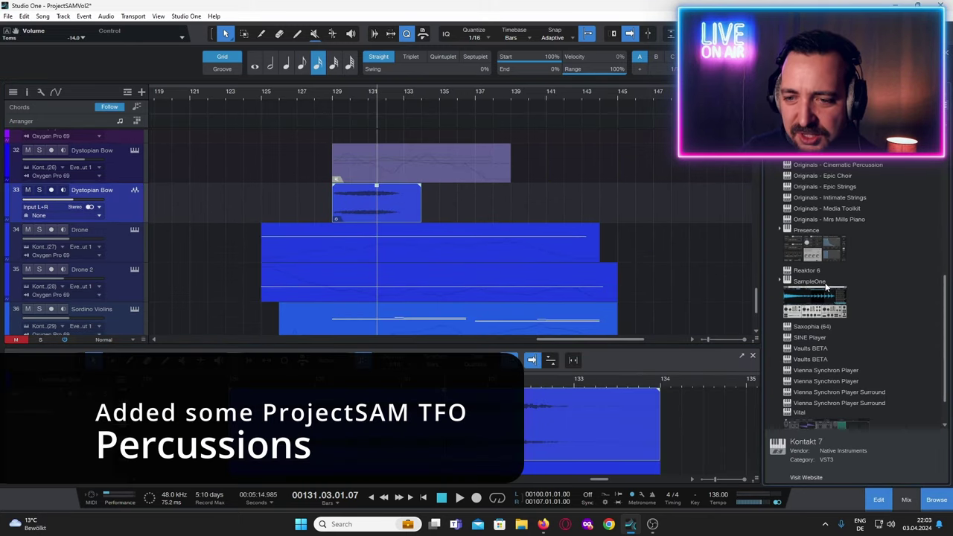
scroll(818, 347, "up", 5)
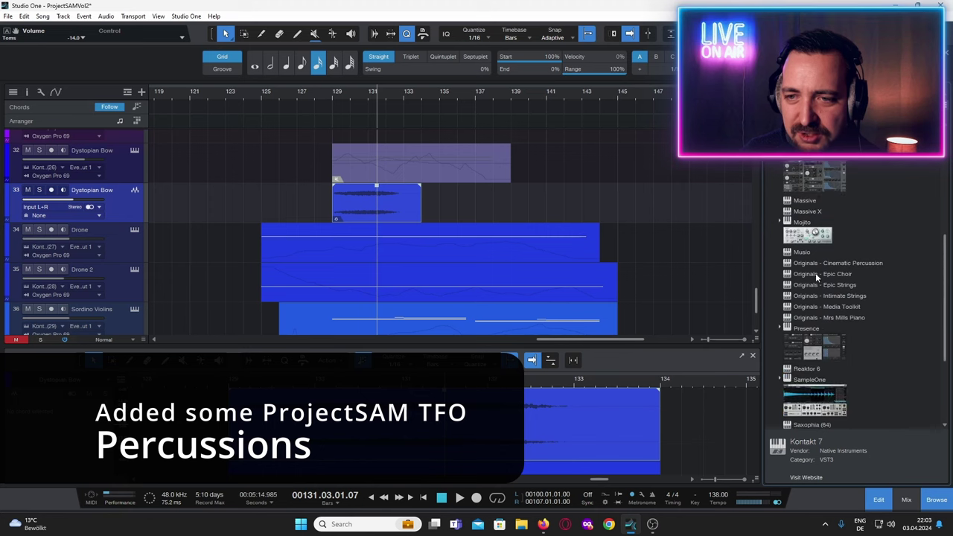
left_click(797, 243)
left_click_drag(795, 246, 112, 226)
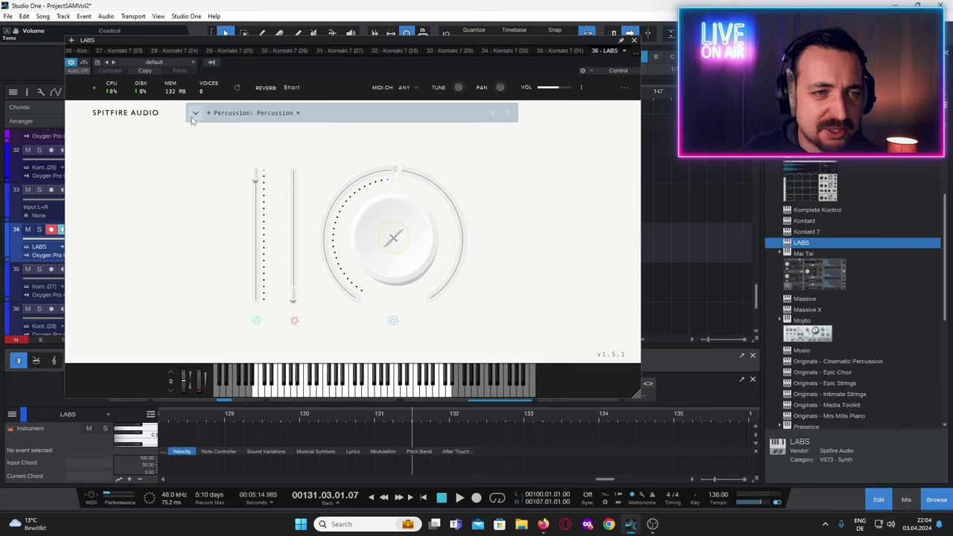
- Load the Autograph Grand preset "The Grand" from the Piano category in LABS and close the instrument window
left_click(195, 113)
left_click(221, 172)
scroll(406, 224, "down", 5)
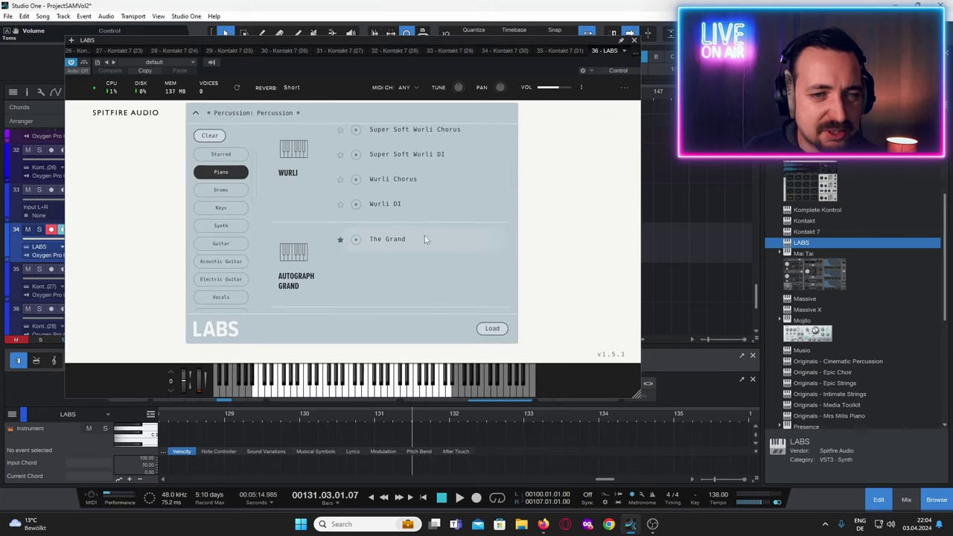
scroll(384, 256, "down", 2)
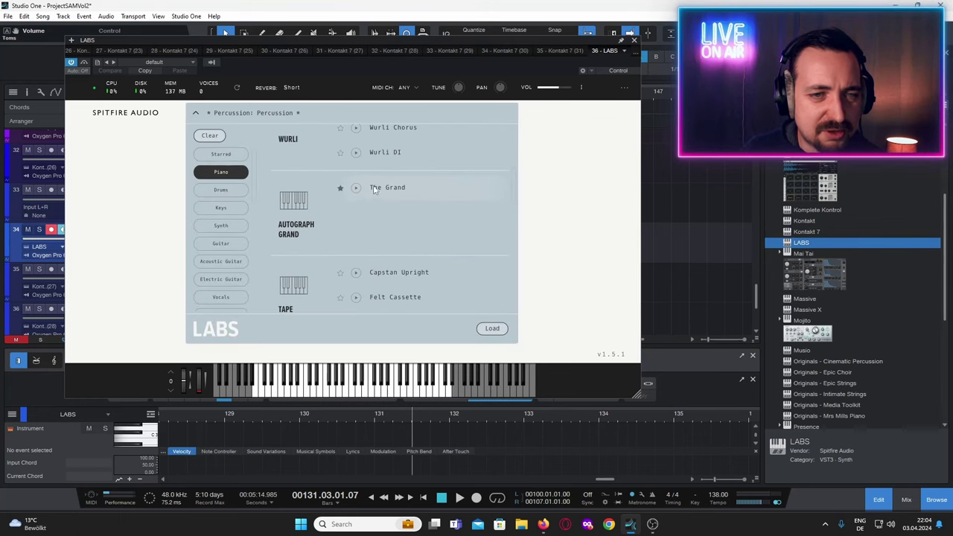
double_click(374, 190)
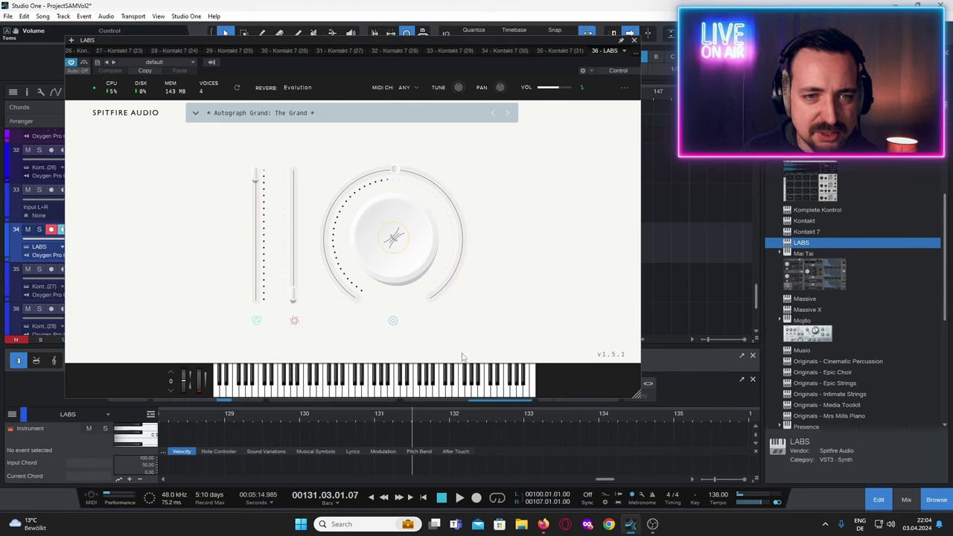
left_click(634, 41)
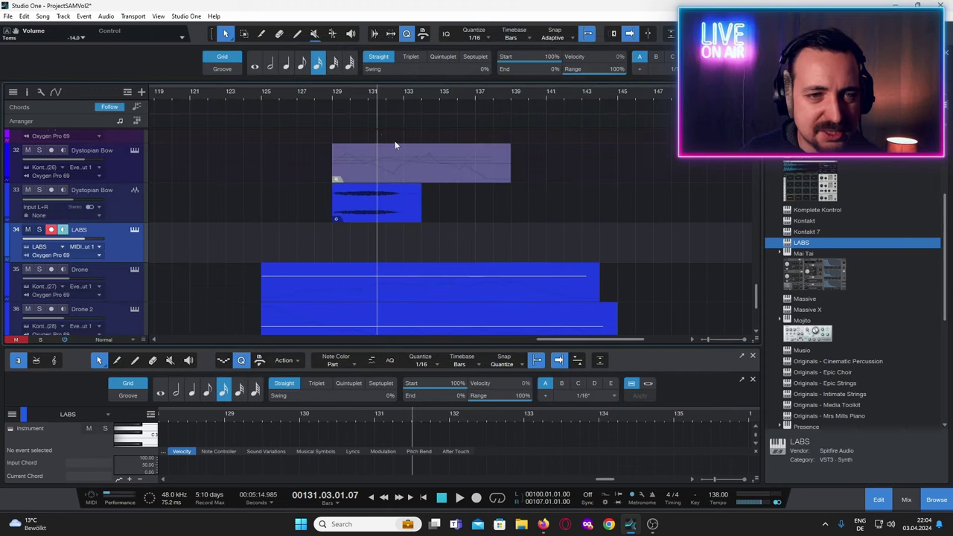
- Record a piano part on the LABS track, starting the recording at bar 125
left_click(255, 95)
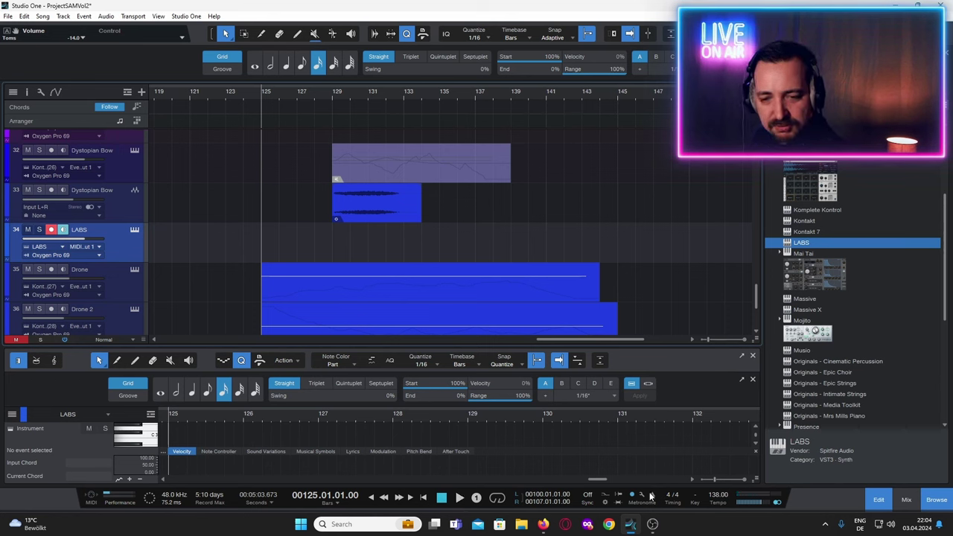
key("KP_Multiply")
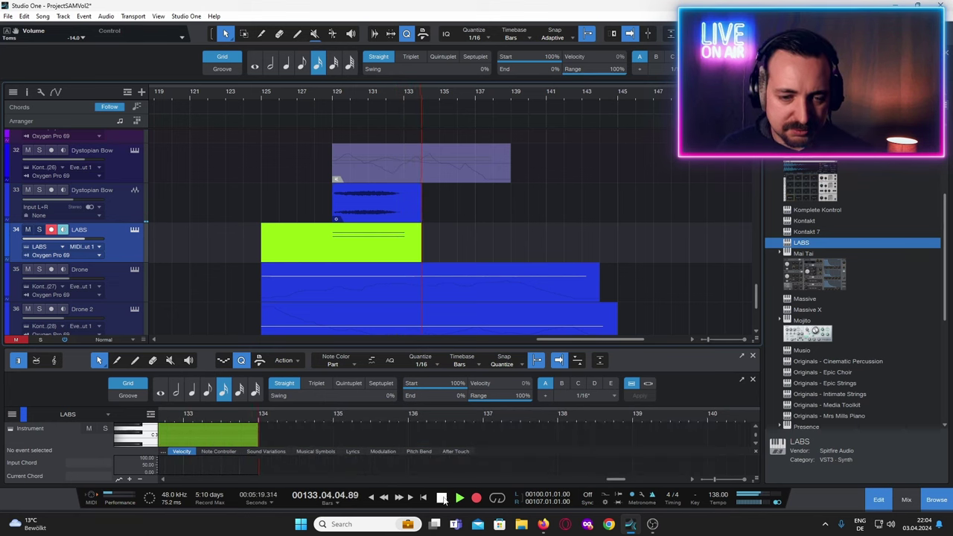
key("space")
- Move the Dystopian Bow audio clip slightly earlier so it starts just before bar 129
left_click(350, 203)
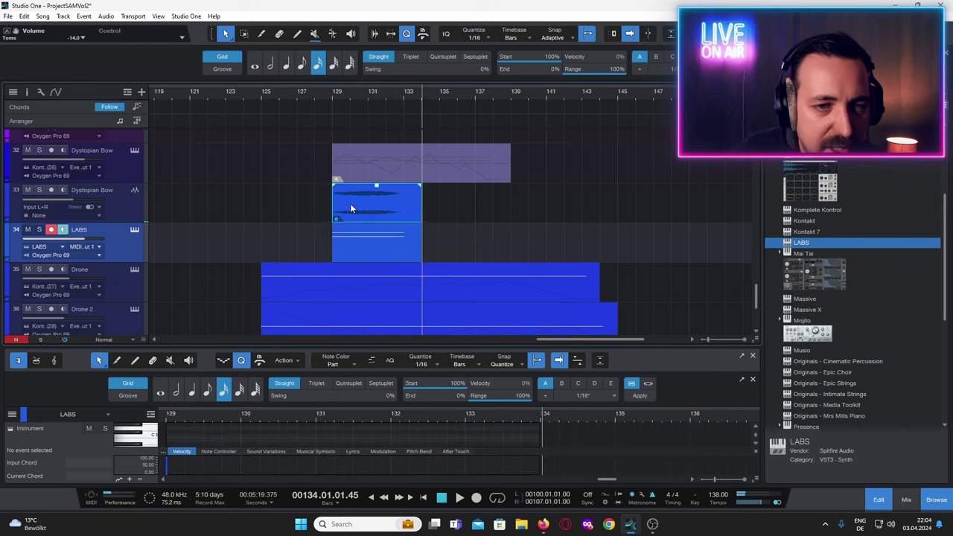
scroll(330, 95, "up", 3)
scroll(330, 95, "up", 2)
scroll(370, 201, "up", 2)
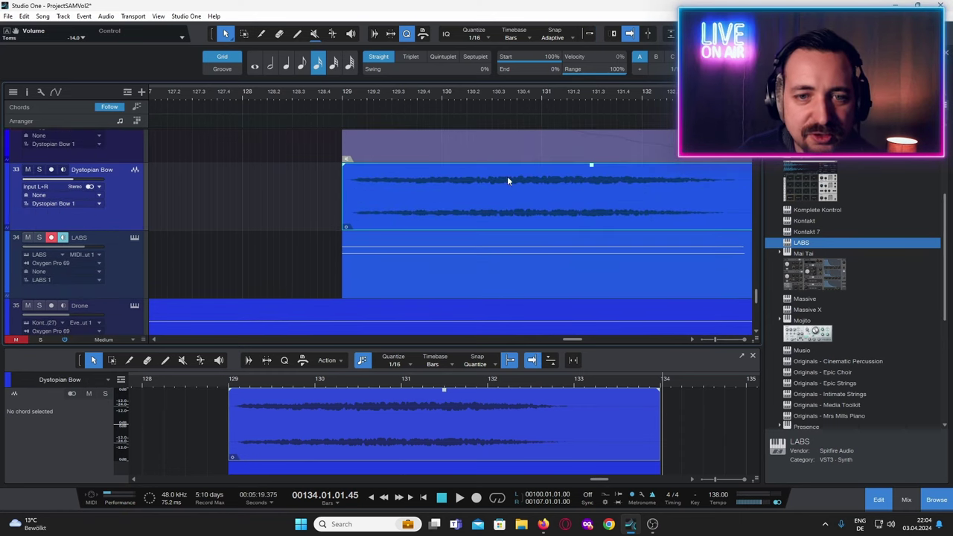
left_click_drag(509, 202, 503, 203)
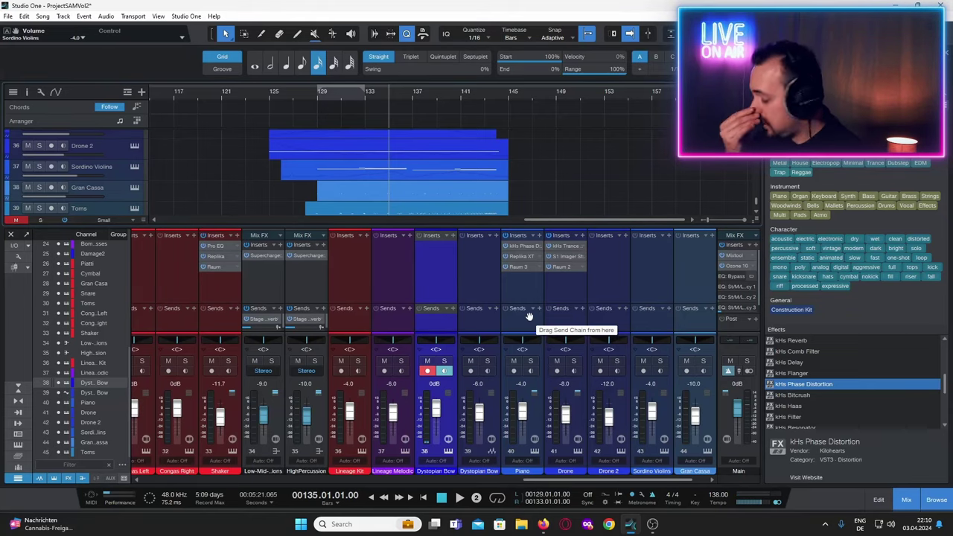
- Record another part on the Dystopian Bow instrument track, starting the recording at bar 135
key("KP_Multiply")
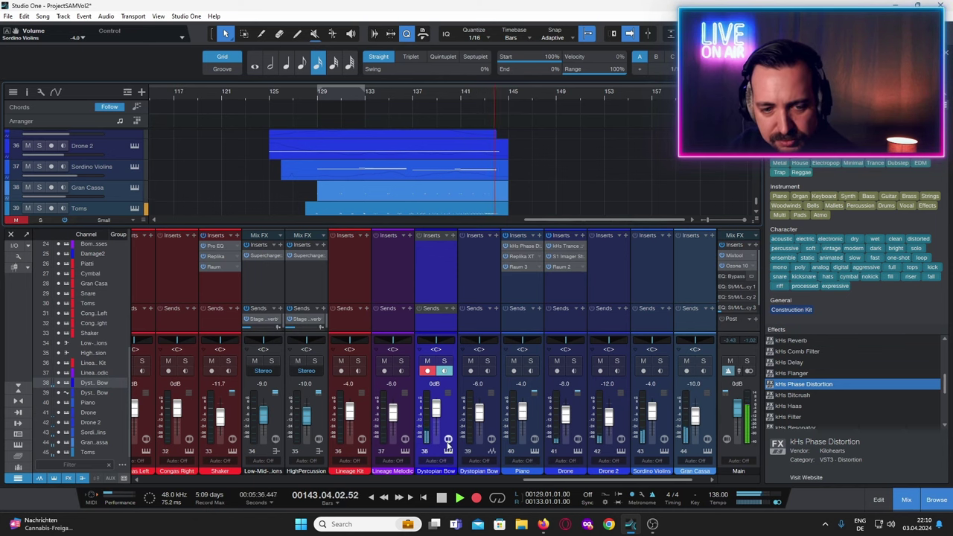
scroll(441, 148, "up", 6)
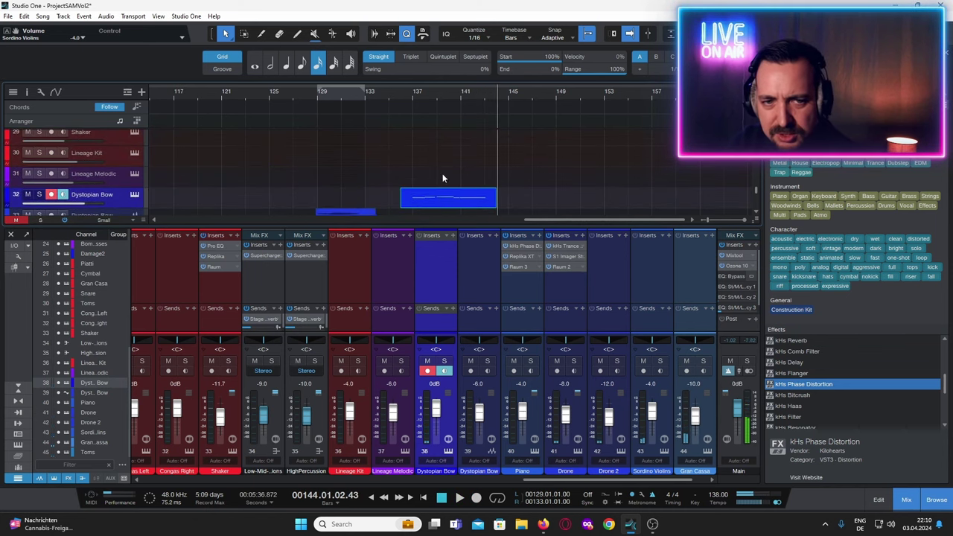
- Open the new Dystopian Bow part, replace the note at bar 139 with D#4 and D4, and raise the long note at bar 141 to C4
double_click(437, 195)
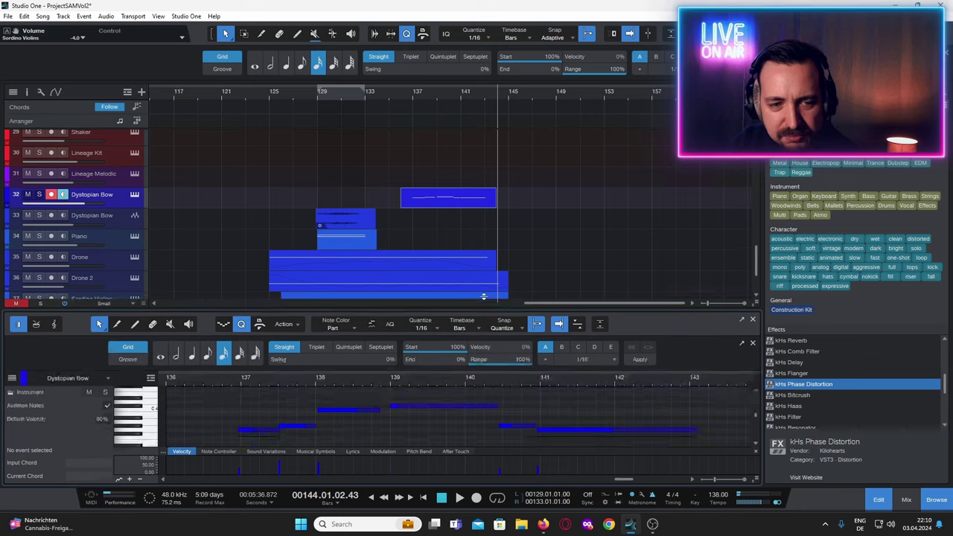
left_click(245, 376)
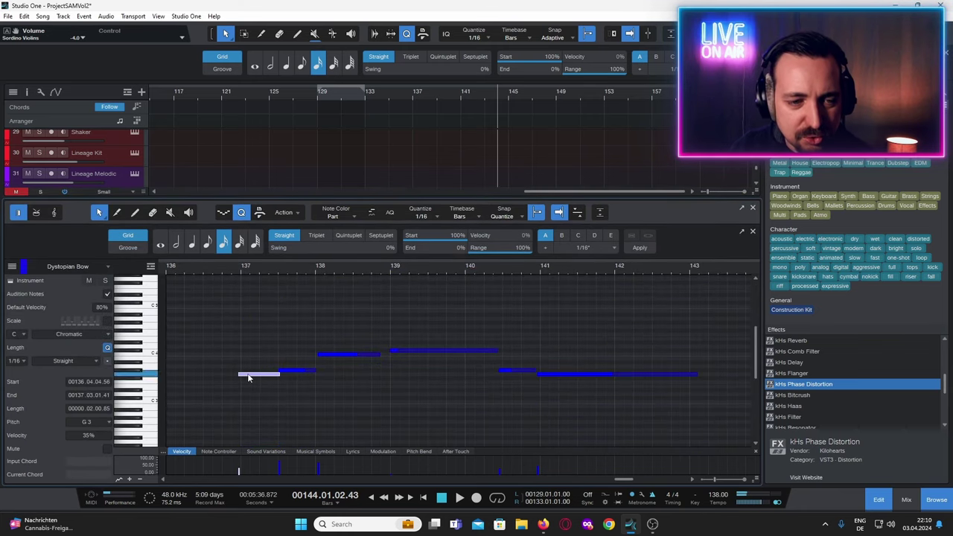
left_click(298, 370)
left_click_drag(389, 352, 417, 344)
mouse_move(500, 344)
left_mouse_down()
mouse_move(427, 344)
mouse_move(502, 347)
mouse_move(549, 377)
mouse_move(552, 357)
mouse_move(549, 365)
left_mouse_up()
left_click(434, 343)
left_click(434, 347)
- Quantize all notes of the Dystopian Bow part to the 1/16 grid
left_click_drag(624, 408, 259, 324)
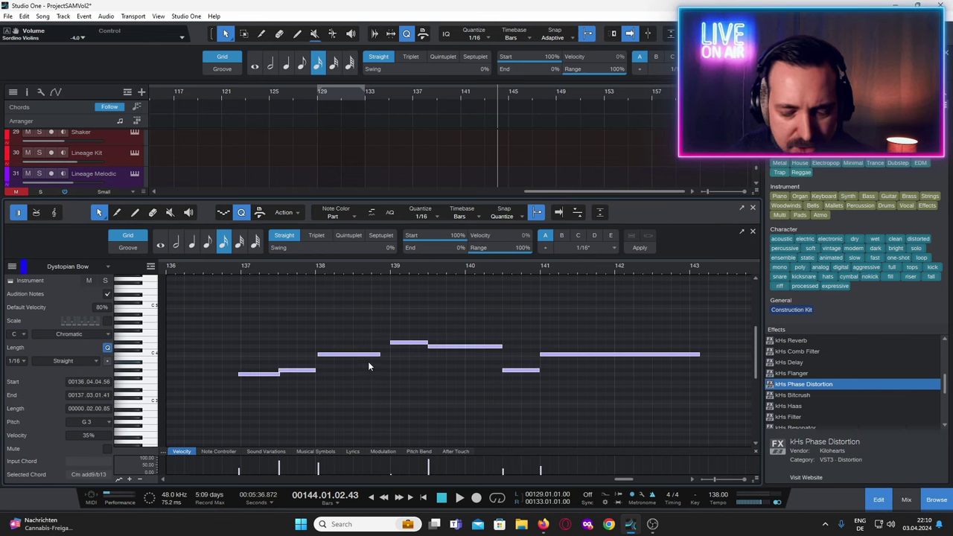
key("Delete")
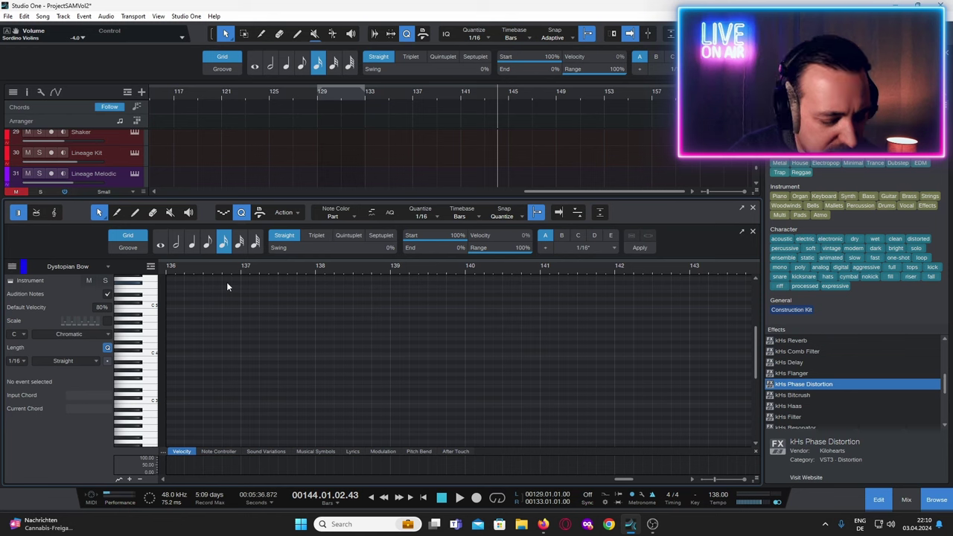
key("ctrl+z")
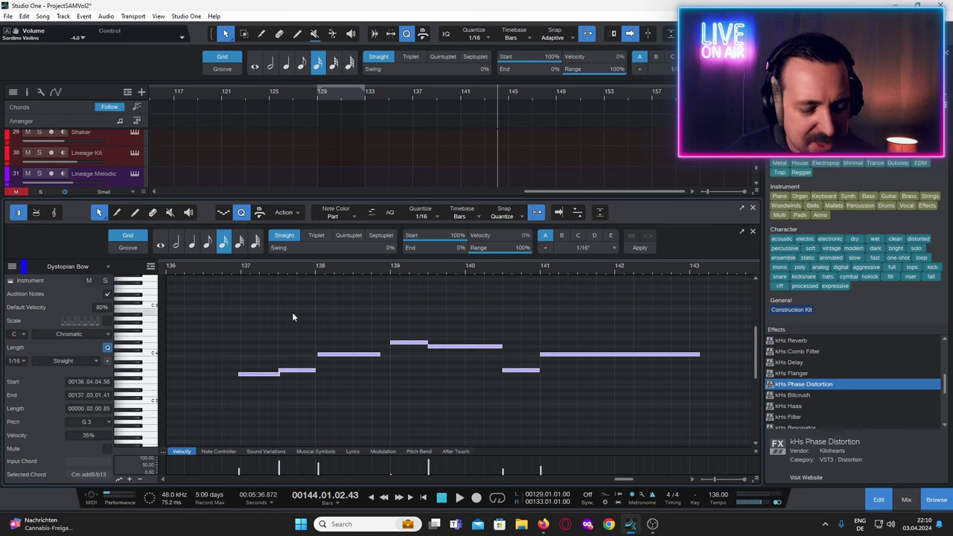
- Play back the Dystopian Bow phrase from just before bar 137
left_click(237, 265)
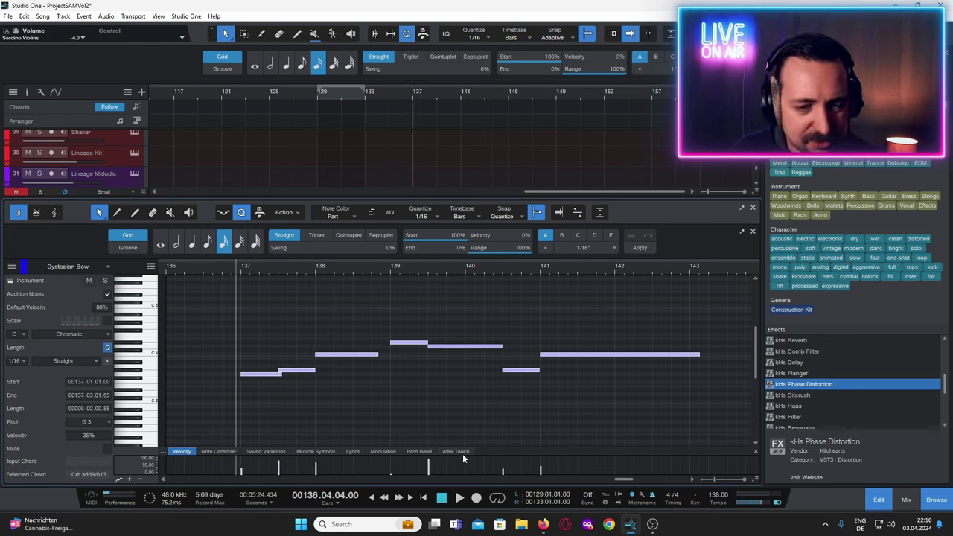
left_click(460, 498)
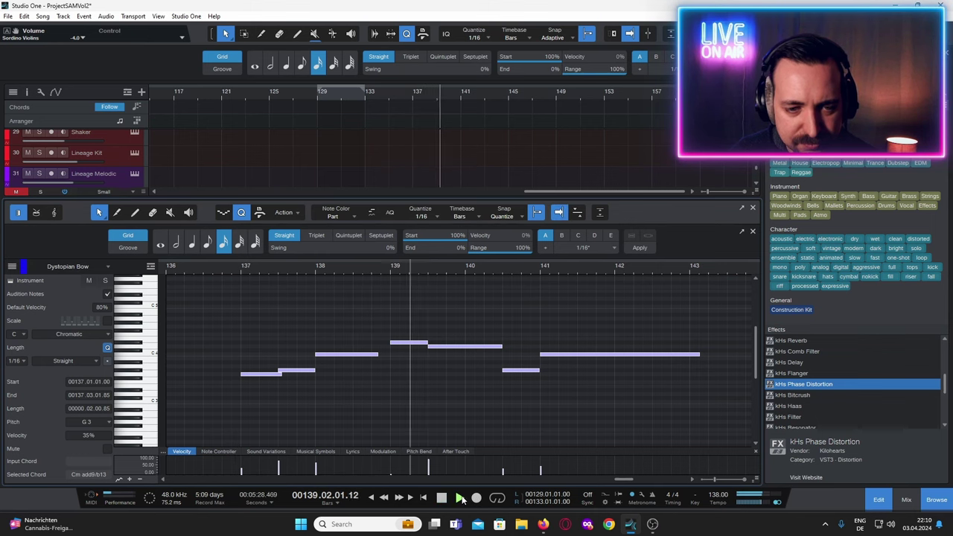
left_click(441, 498)
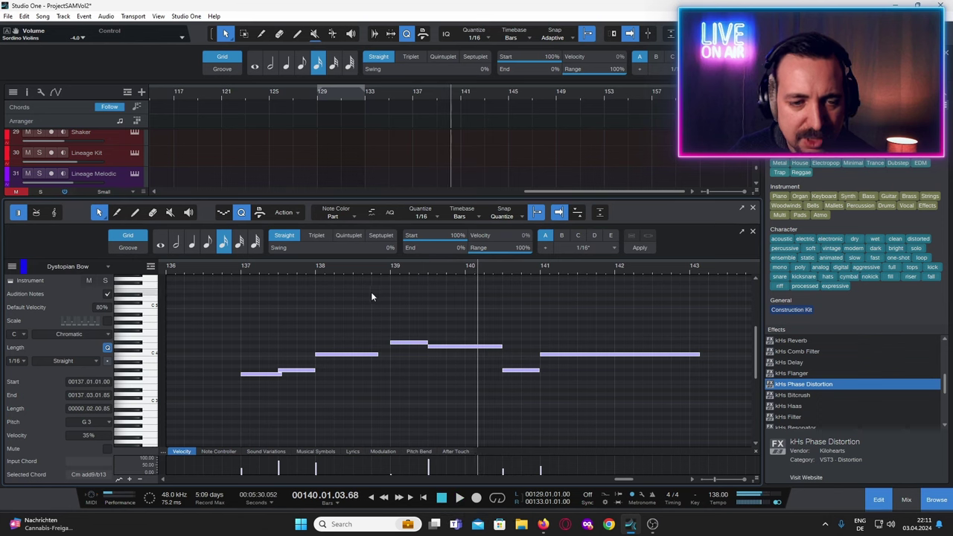
- Shorten the C4 note at bar 138 to two beats, moving D#4 to 138.03 and the one-bar D4 to 139.01
left_click(366, 383)
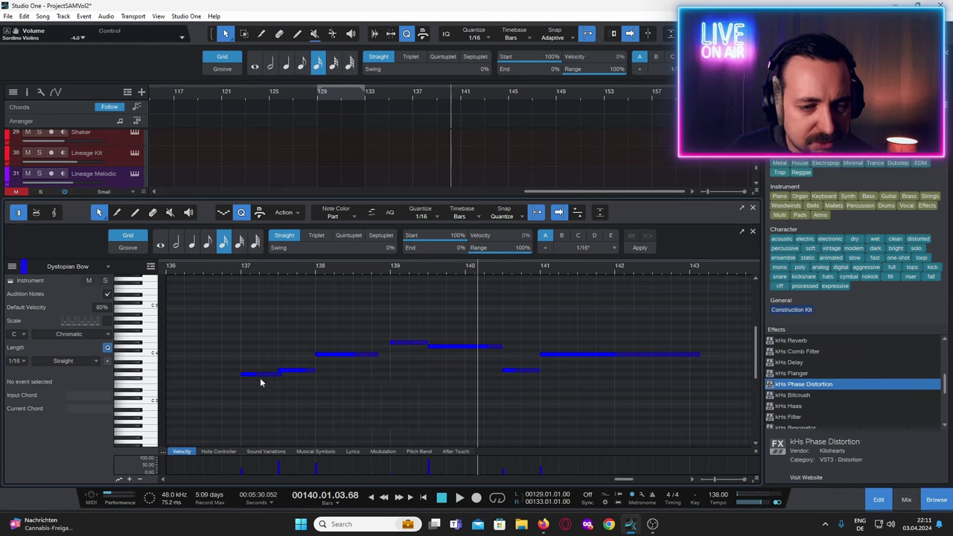
mouse_move(377, 354)
left_mouse_down()
mouse_move(352, 355)
mouse_move(362, 348)
left_mouse_up()
left_click_drag(476, 348, 438, 351)
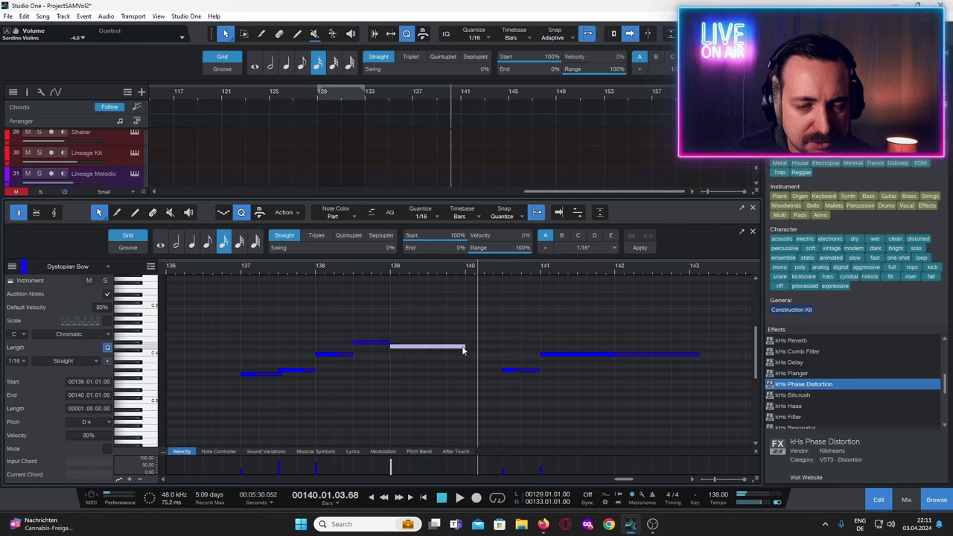
left_click(533, 369)
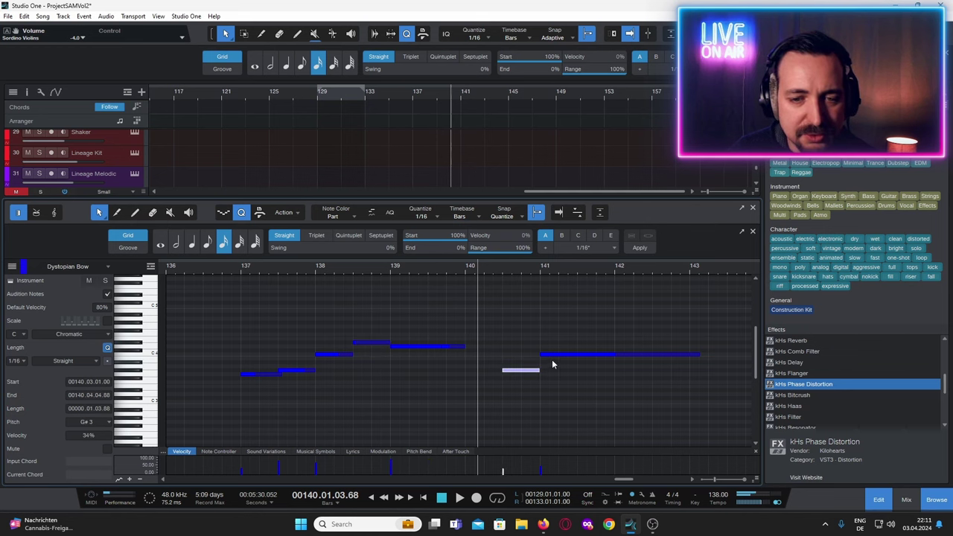
left_click(553, 355)
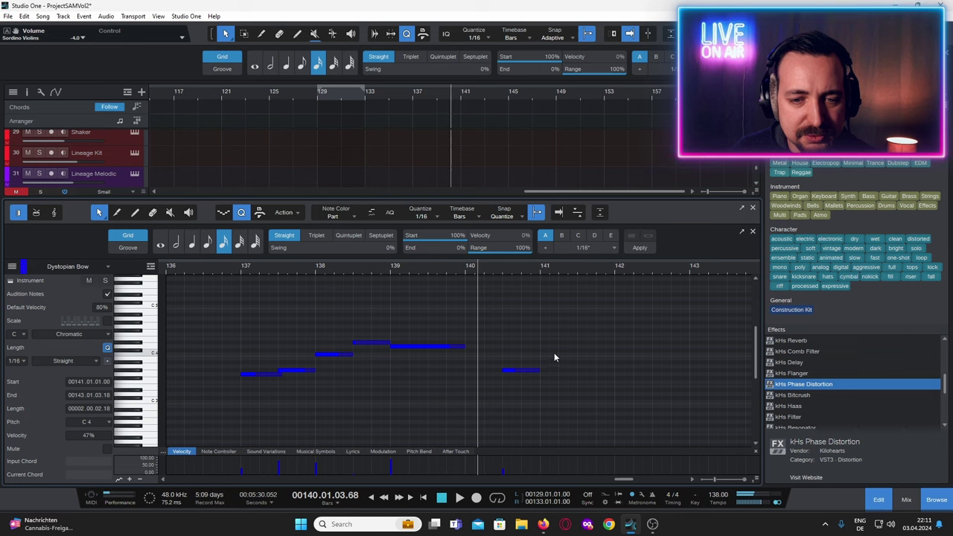
key("ctrl+z")
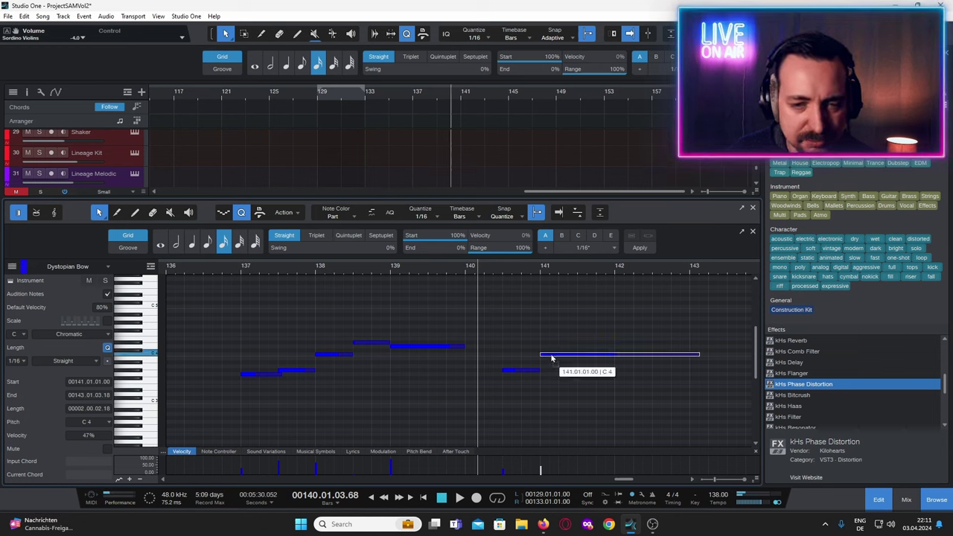
- Play the phrase from bar 137, raise the long note at bar 141 to C#4, and save the song
left_click(552, 358)
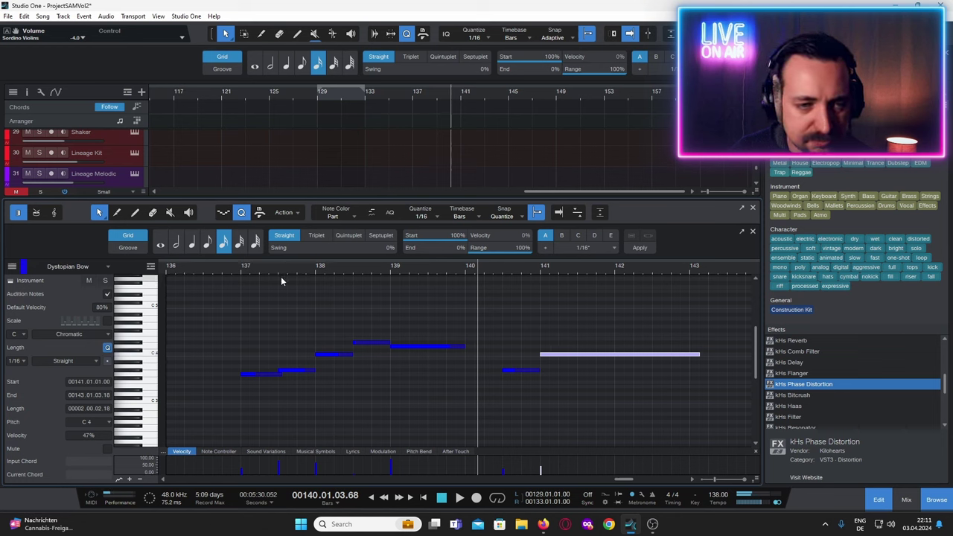
left_click(245, 268)
left_click(459, 497)
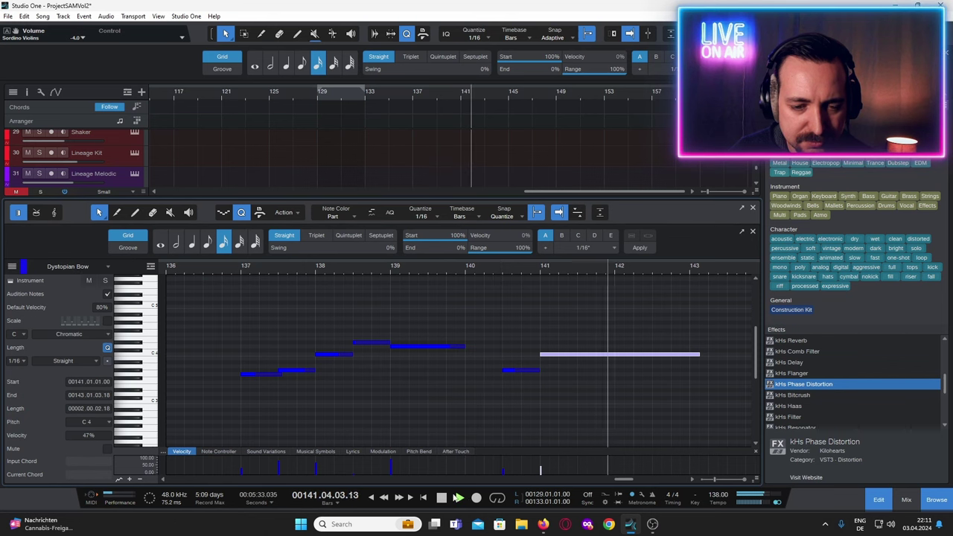
left_click(566, 355)
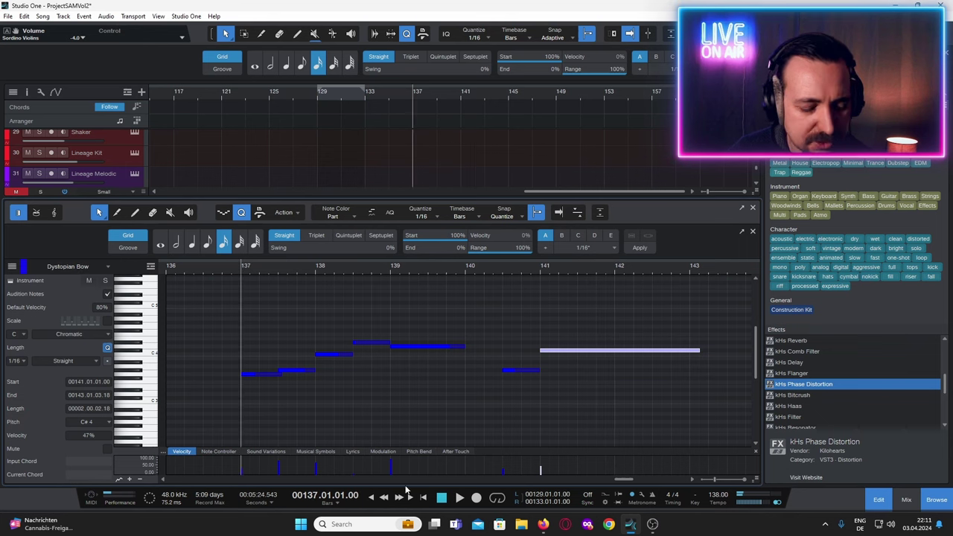
key("ctrl+s")
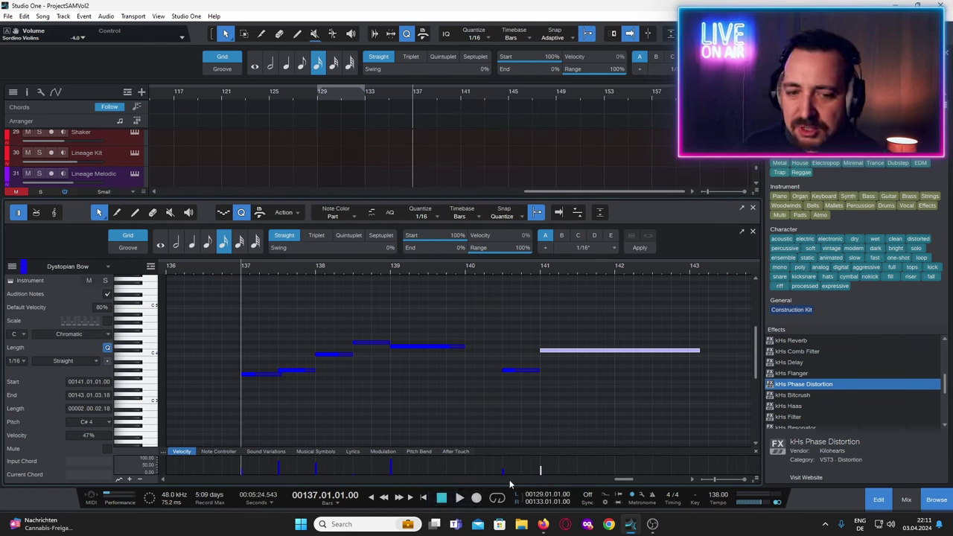
- Play the phrase back, end the C#4 note at bar 143, and add a three-beat C4 note starting there
key("space")
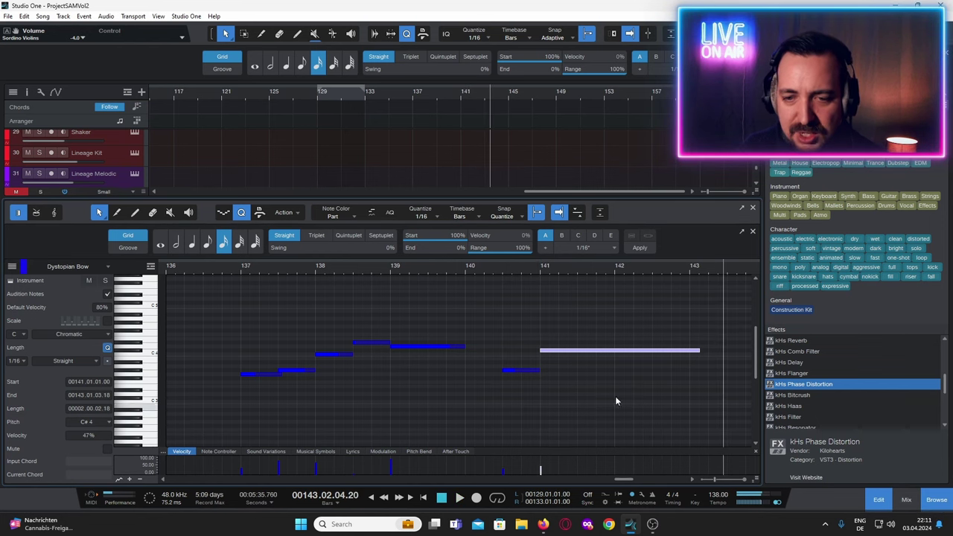
double_click(696, 356)
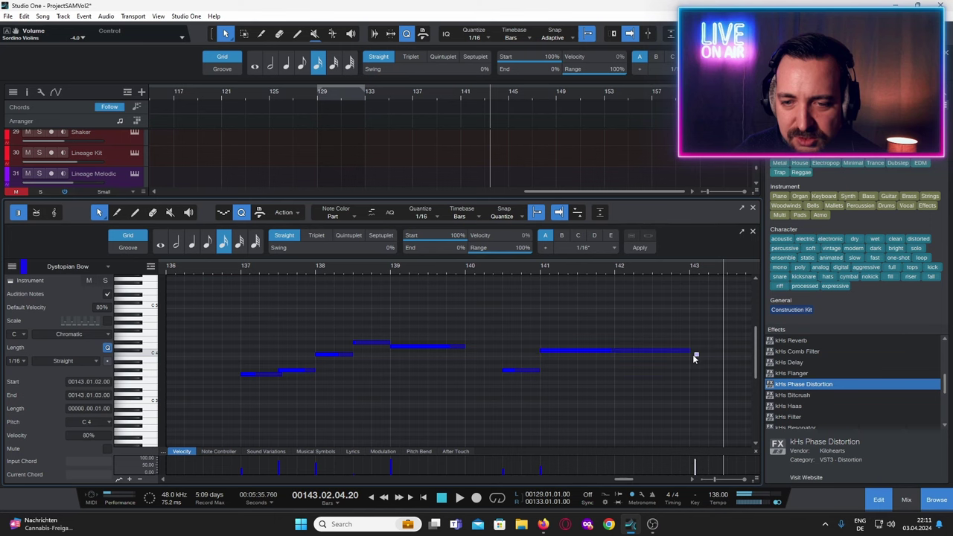
left_click_drag(695, 356, 700, 356)
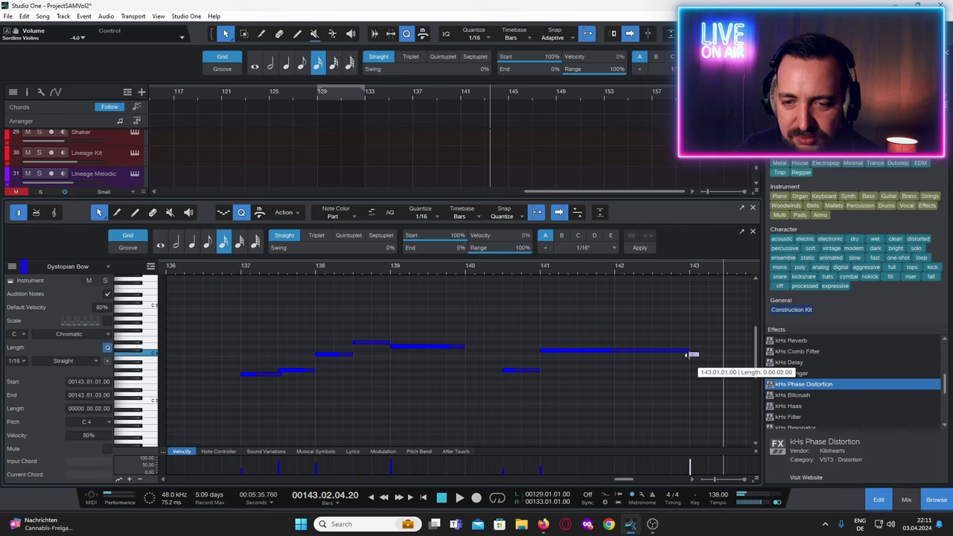
scroll(668, 378, "right", 1)
scroll(668, 378, "right", 2)
left_click_drag(596, 356, 645, 356)
- Audition the final C4 note from bar 143 and lengthen it to end at 143.04.03
left_click(586, 274)
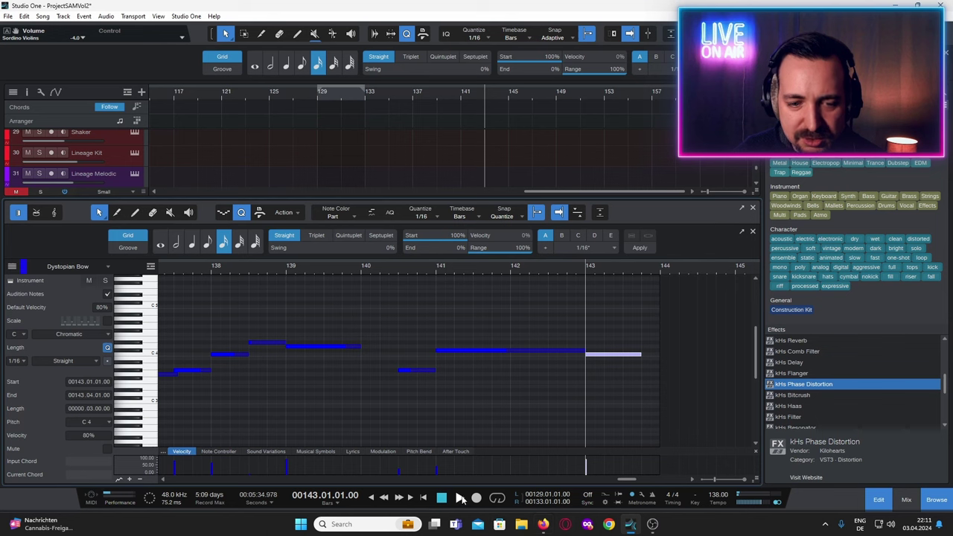
left_click(461, 498)
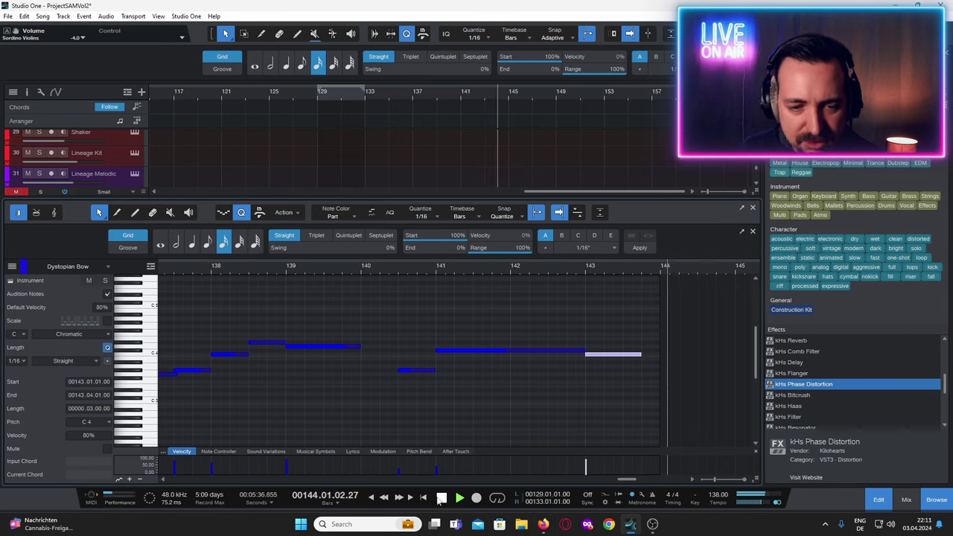
left_click(441, 497)
left_click_drag(643, 354, 654, 354)
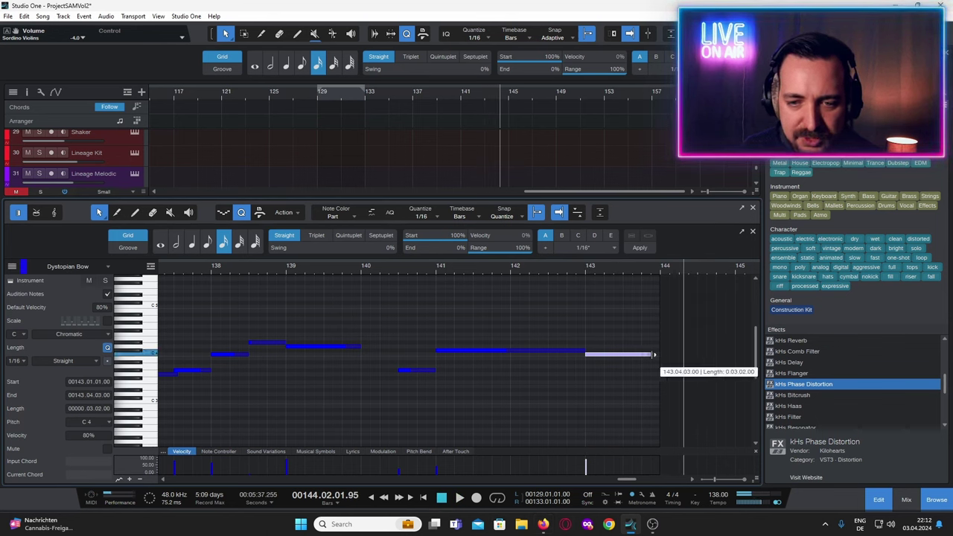
- Show the track inspector, solo the Dystopian Bow instrument track, place the playhead at bar 137, and save the song
left_click(906, 500)
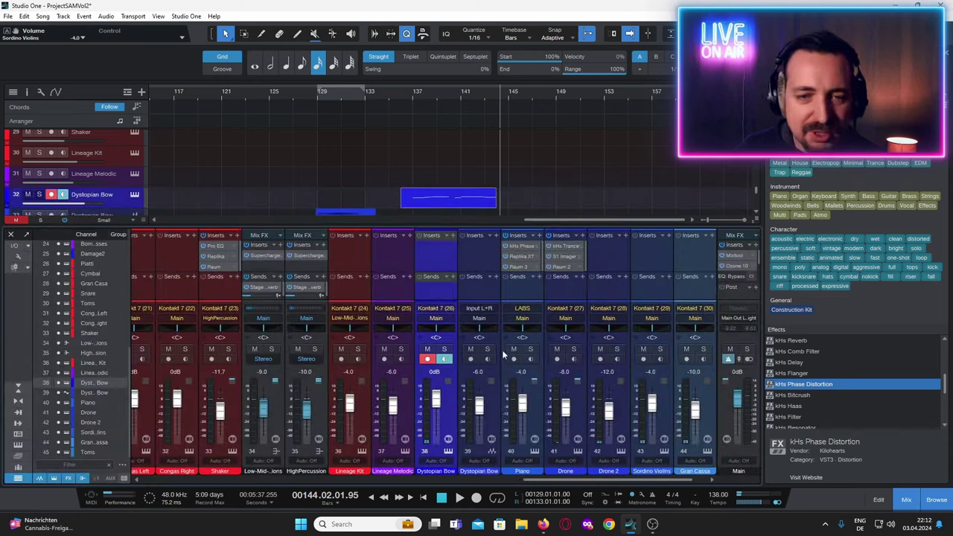
scroll(368, 186, "down", 1)
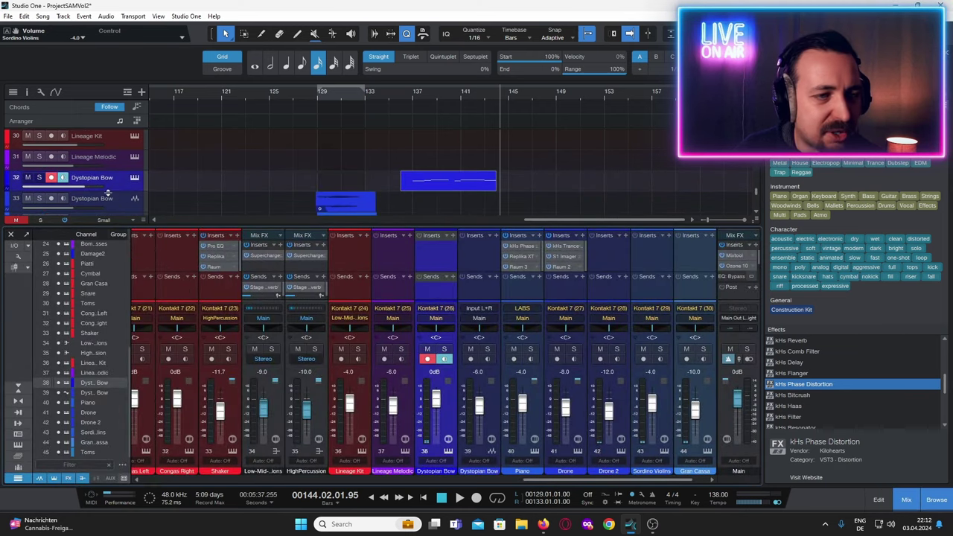
left_click(27, 90)
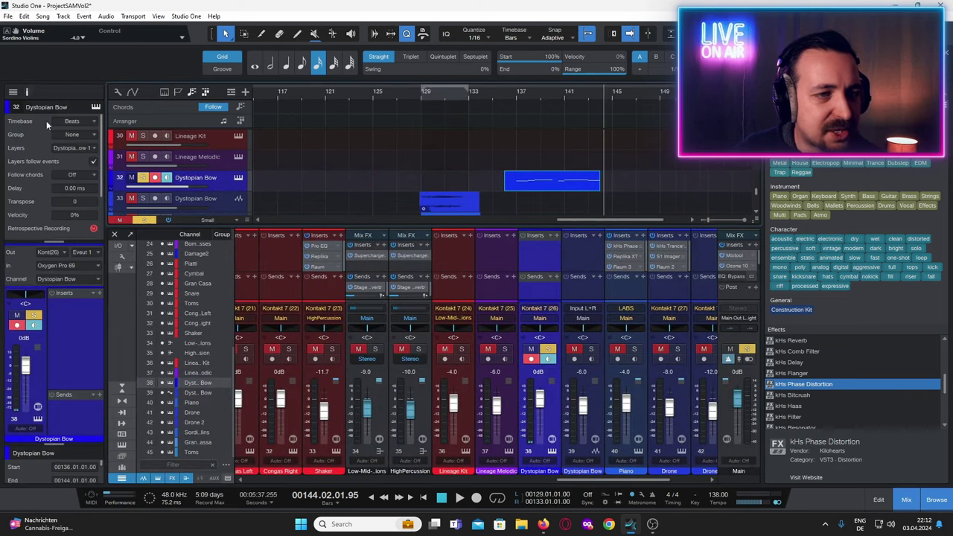
left_click(514, 100)
key("ctrl+s")
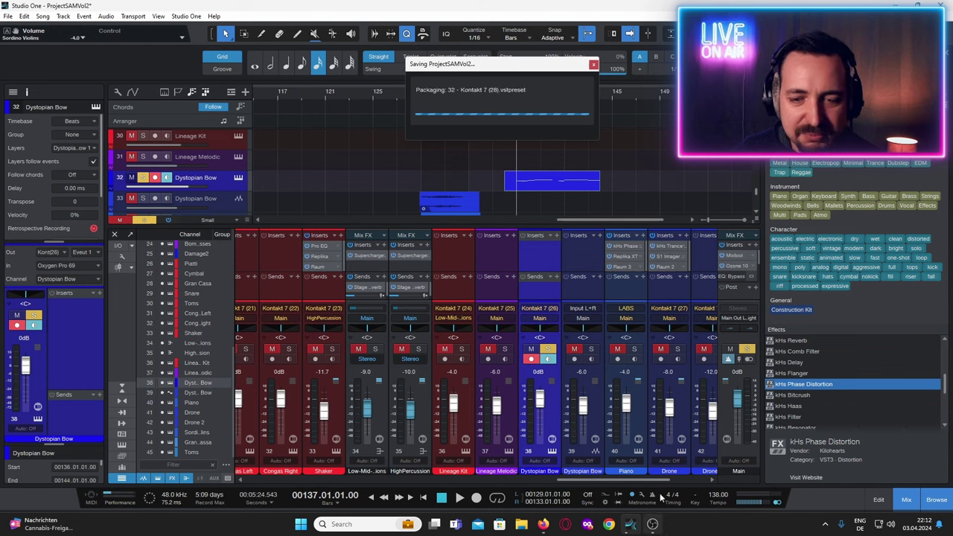
- Set the Dystopian Bow instrument track's delay to -200 ms during playback and save the song
key("space")
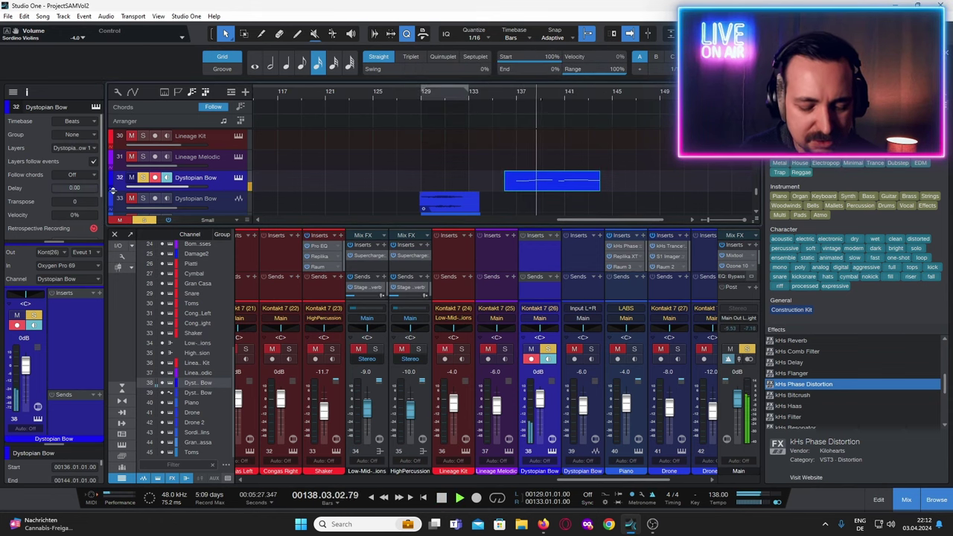
scroll(77, 190, "down", 5)
scroll(77, 190, "up", 2)
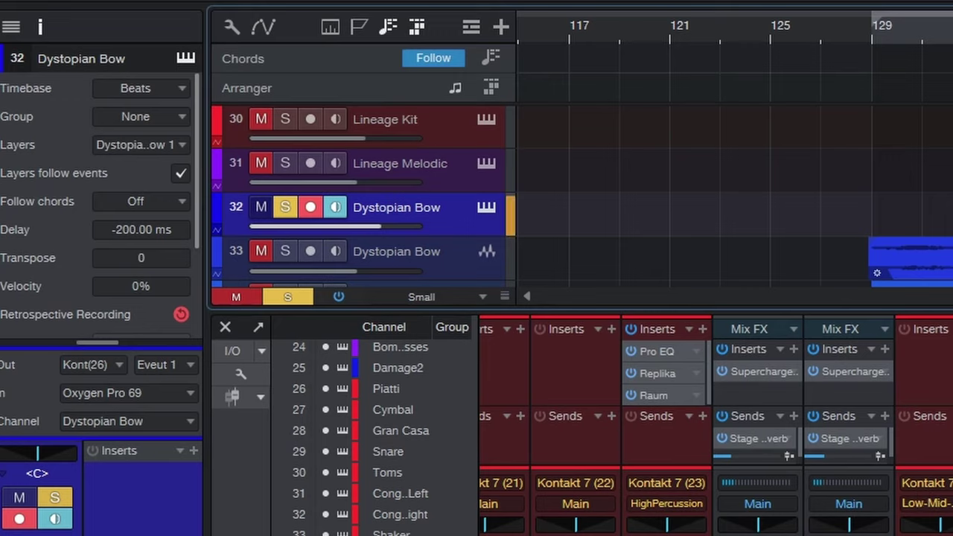
key("ctrl+s")
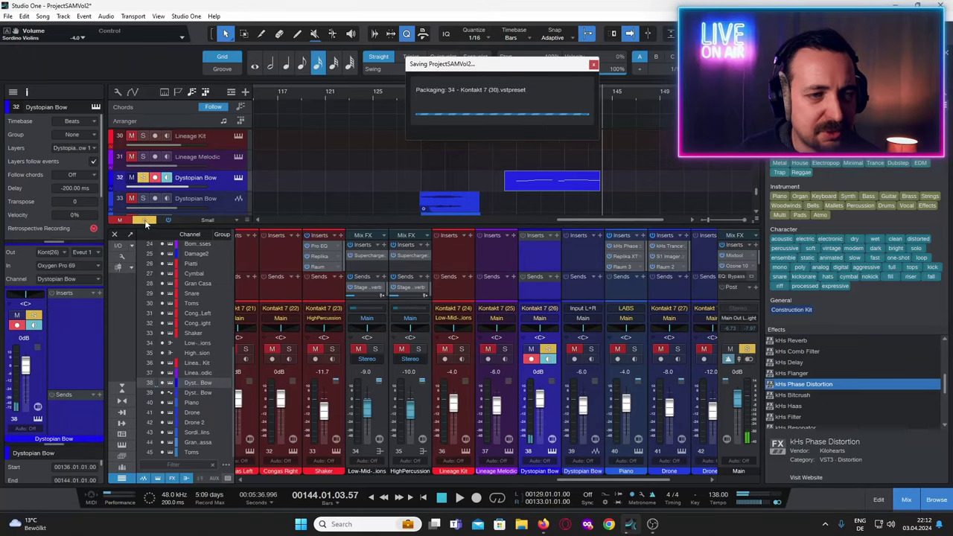
- Turn off all solos and play the full arrangement from bar 135
left_click(144, 220)
key("space")
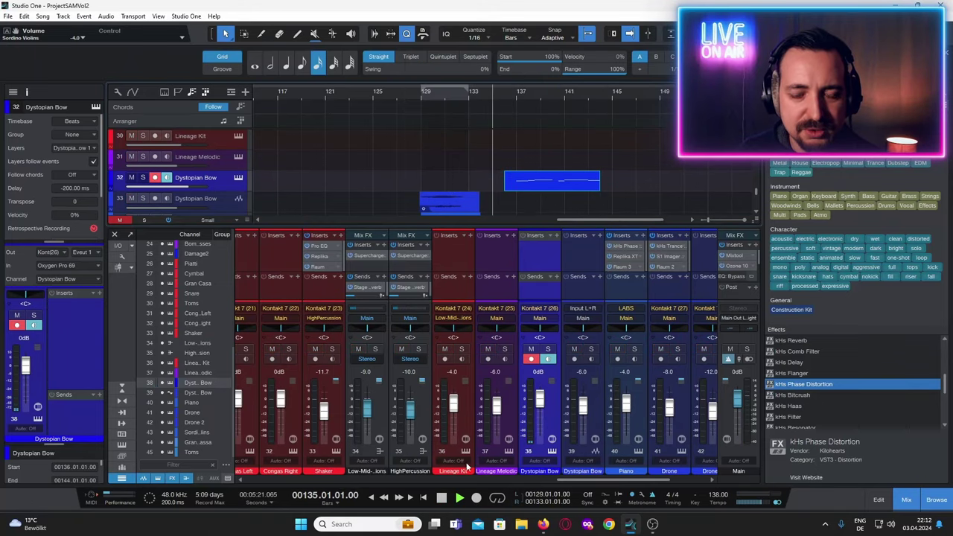
scroll(562, 156, "down", 2)
scroll(549, 197, "down", 4)
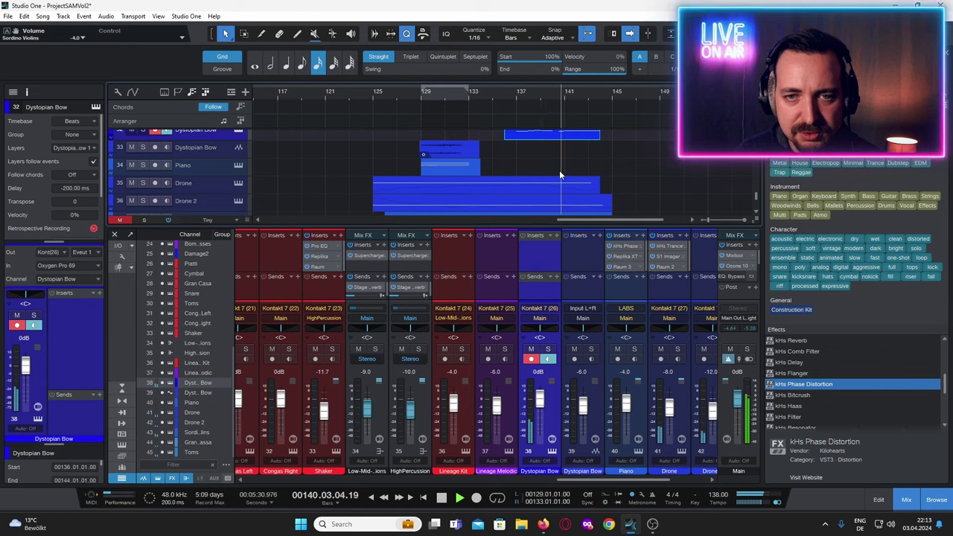
scroll(559, 175, "up", 1)
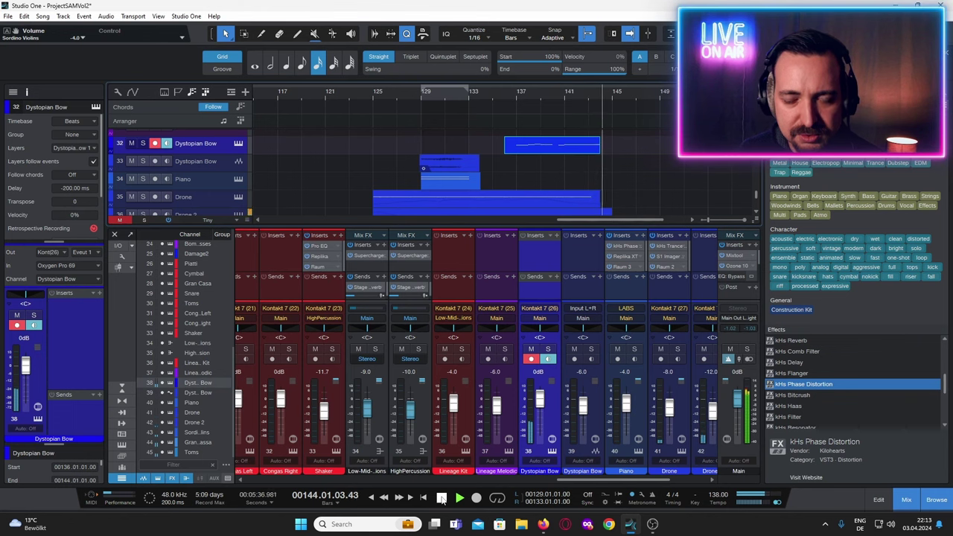
- Lengthen the D4 note at bar 139 by about one beat in the Dystopian Bow part and save the song
double_click(548, 148)
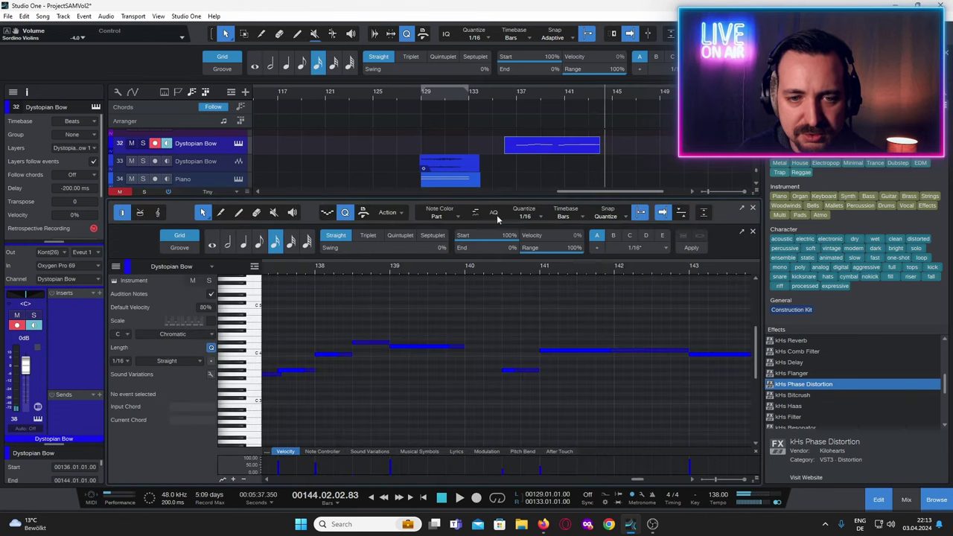
left_click_drag(465, 348, 483, 348)
key("ctrl+s")
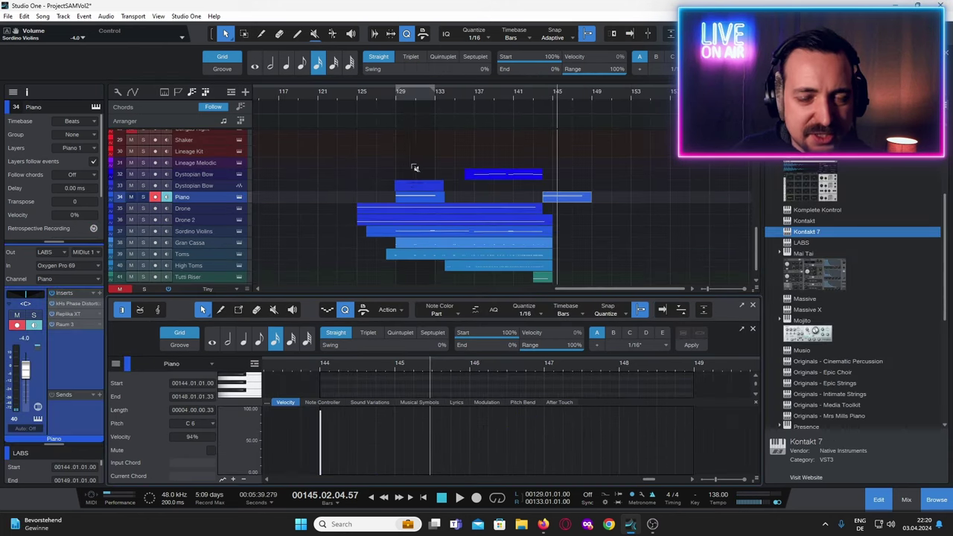
- Select the Dystopian Bow audio track, place the playhead at bar 125, and save the song
key("ctrl+s")
left_click(202, 184)
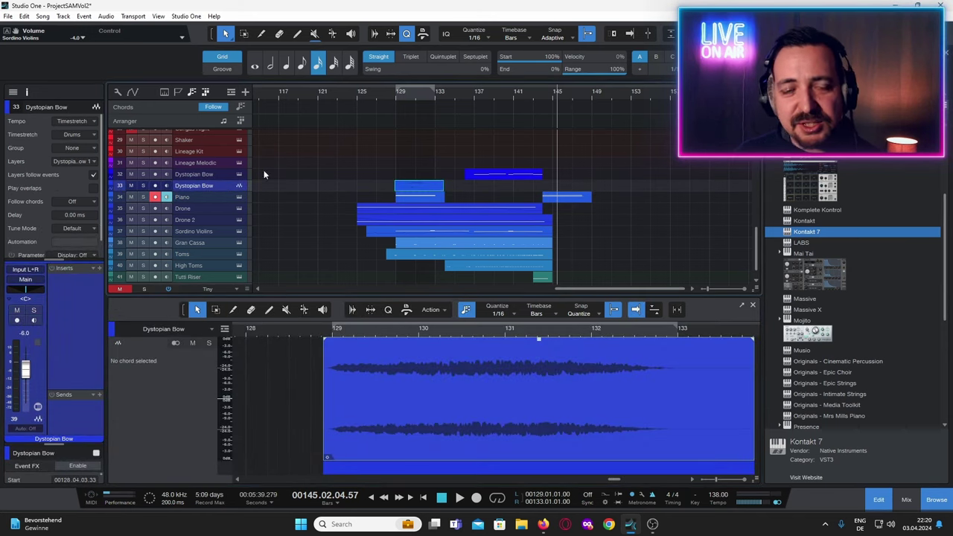
left_click(363, 105)
key("ctrl+s")
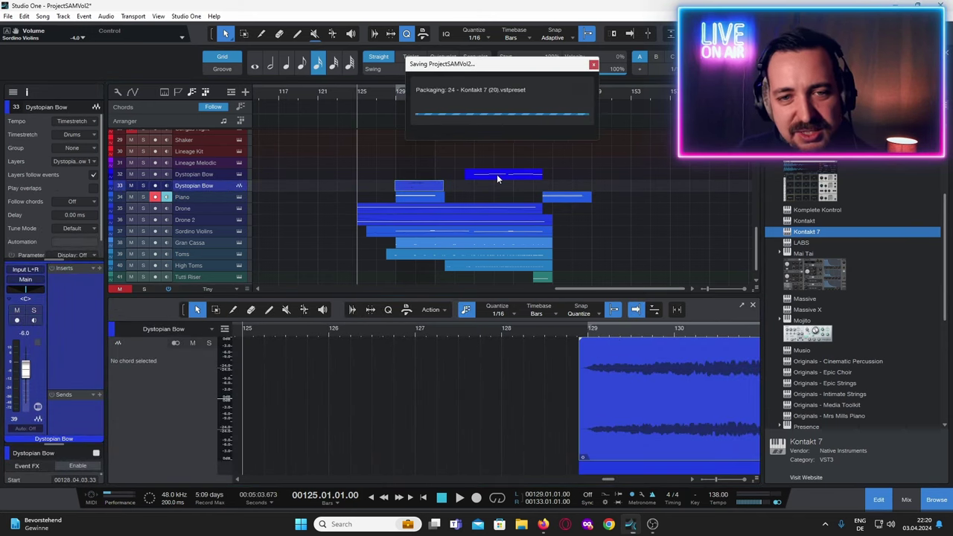
- Play the full arrangement from bar 125 through bar 145 and return the playhead to bar 134
scroll(490, 212, "down", 1)
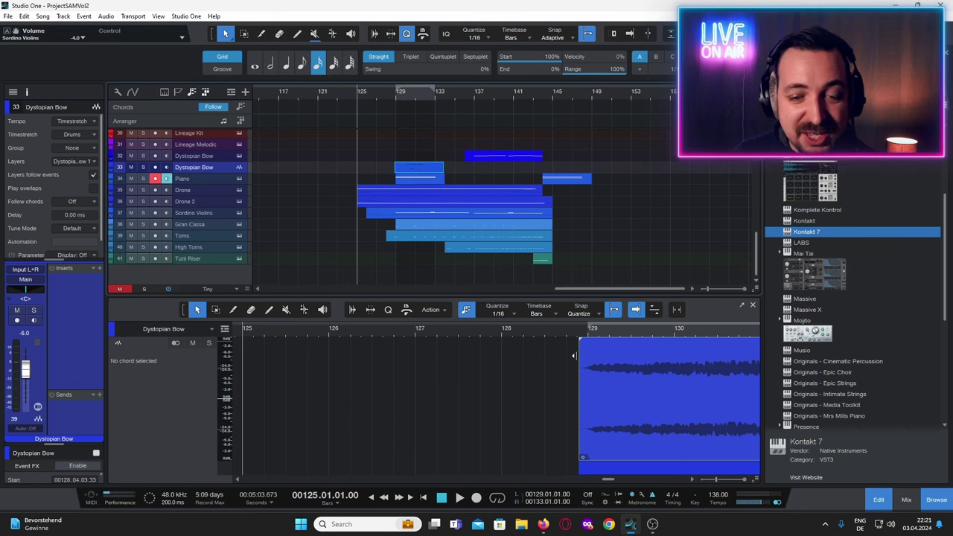
left_click(459, 499)
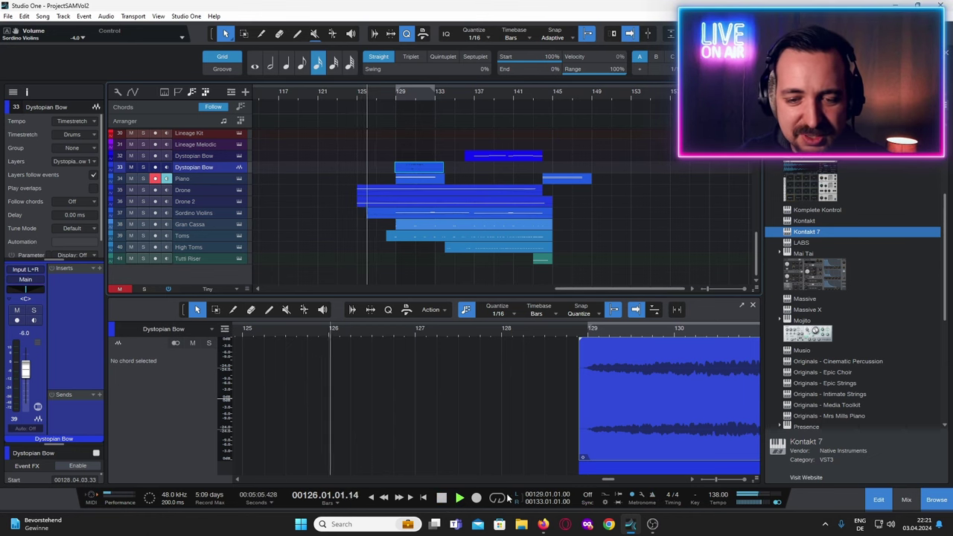
key("space")
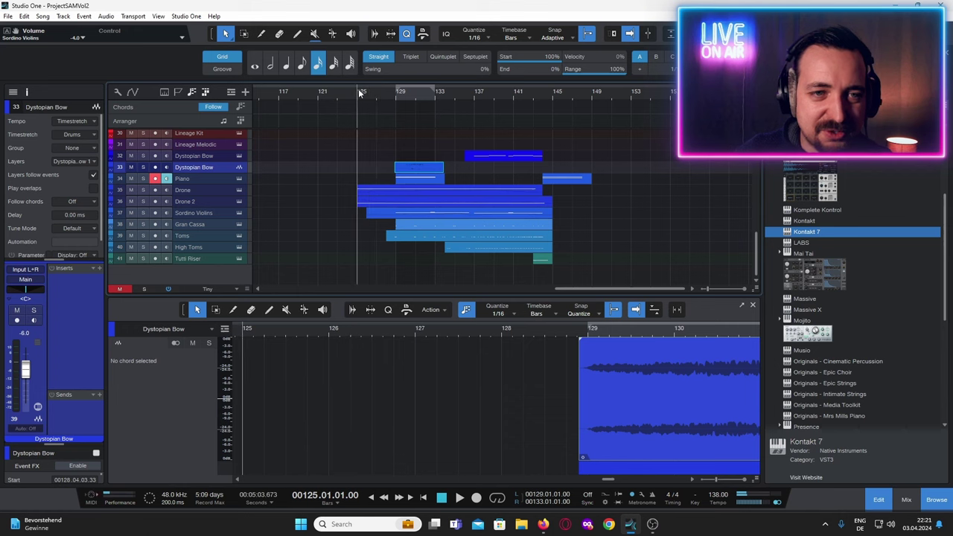
left_click(459, 499)
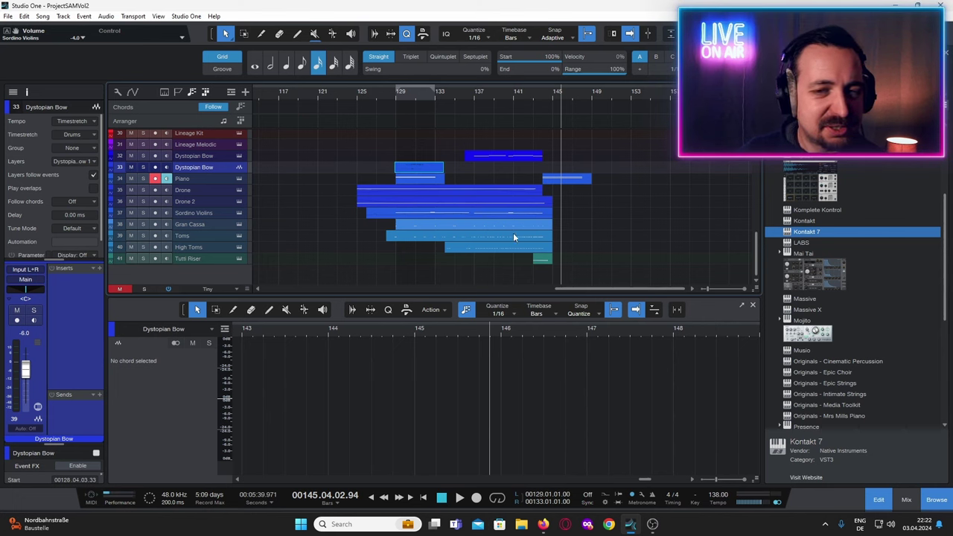
left_click(447, 92)
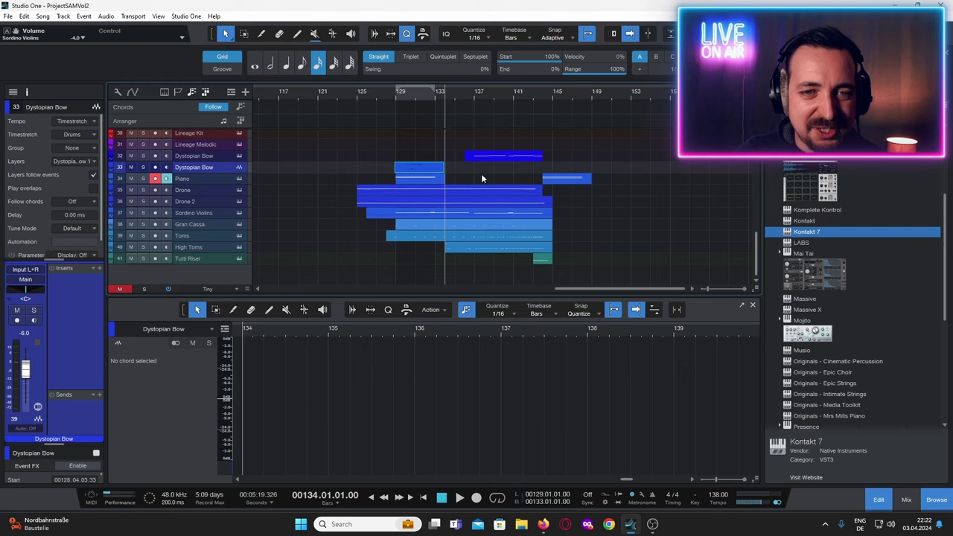